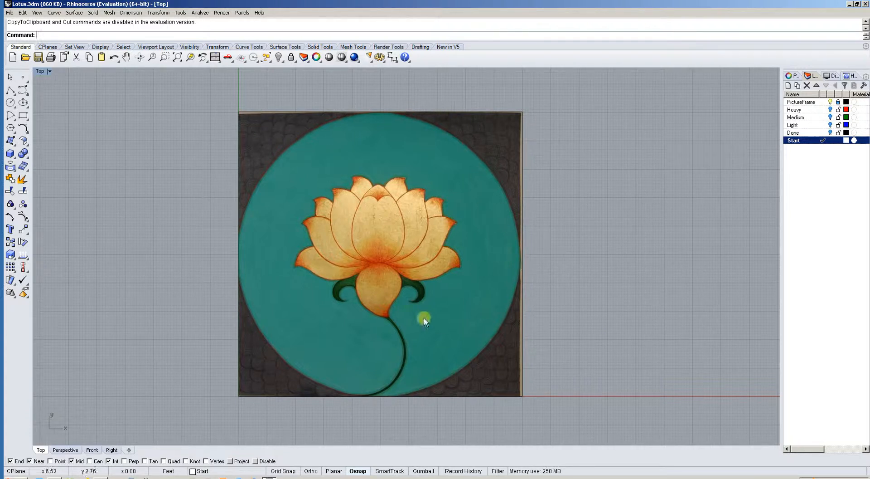
{"action": "scroll", "coordinate": [398, 292], "scroll_direction": "up", "scroll_amount": 4}
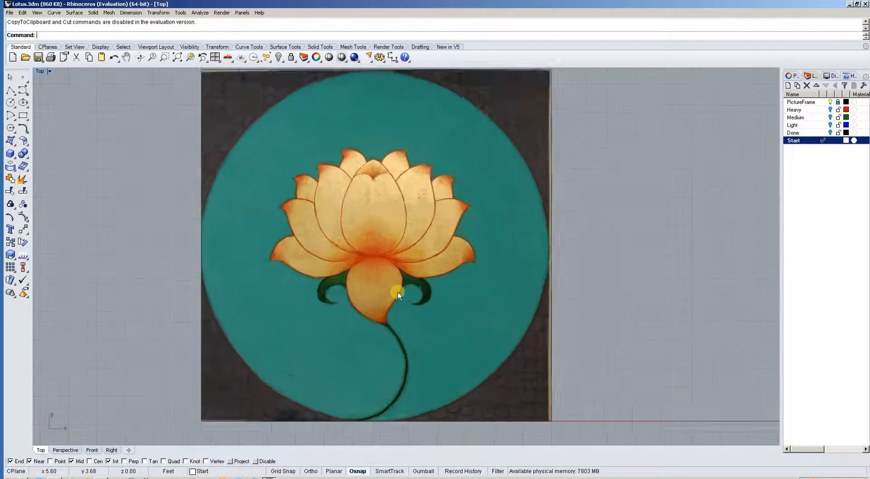
{"action": "right_click_drag", "start_coordinate": [377, 298], "coordinate": [359, 284]}
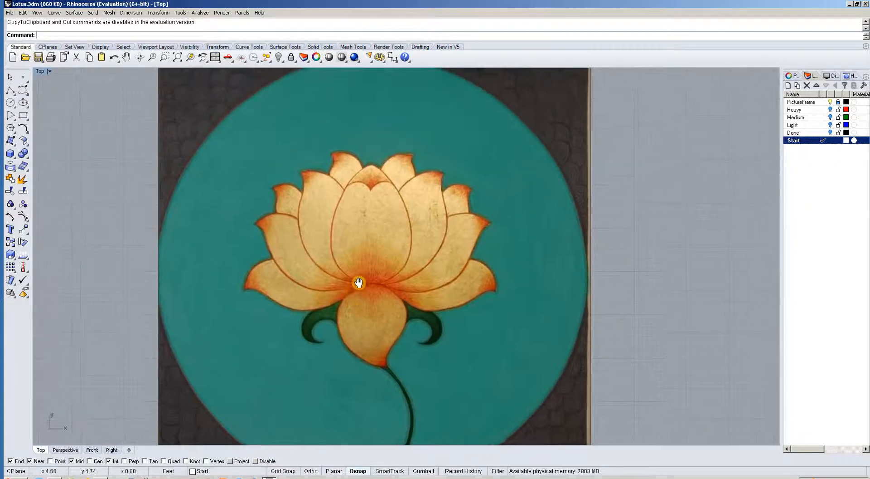
{"action": "scroll", "coordinate": [363, 275], "scroll_direction": "down", "scroll_amount": 3}
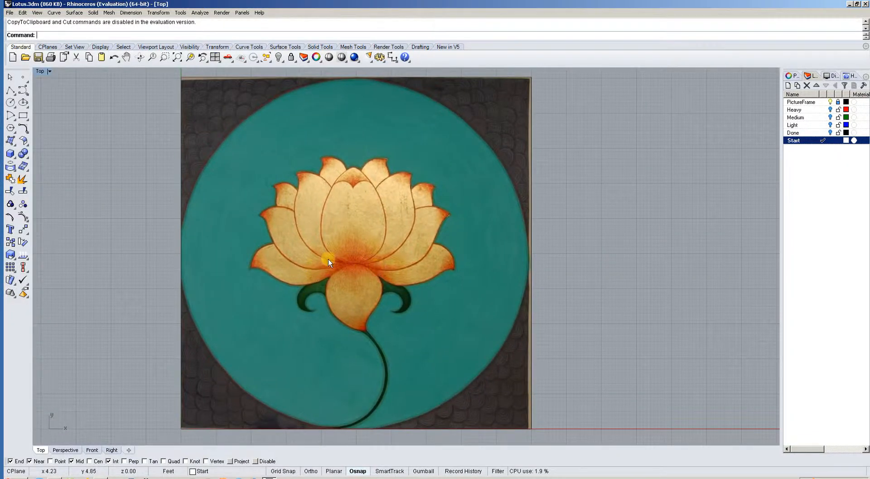
{"action": "right_click_drag", "start_coordinate": [327, 252], "coordinate": [327, 244]}
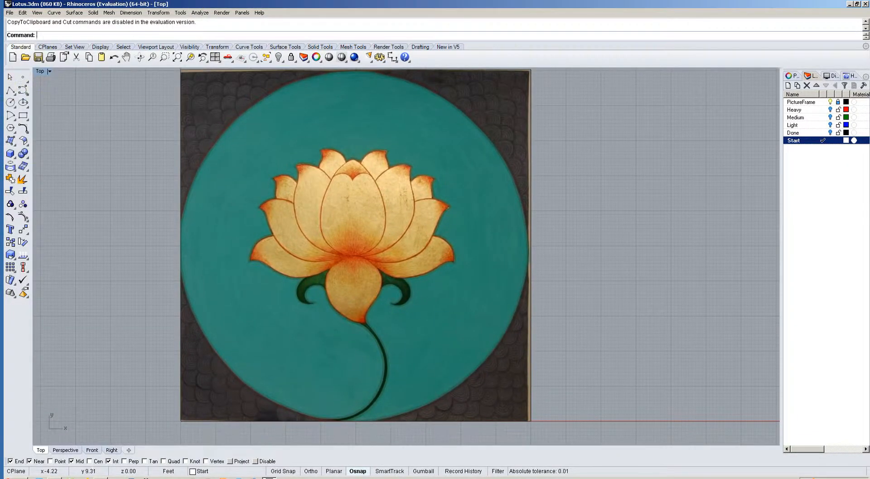
Disable object snaps and start a degree-3 control point curve at the flower's centre, where the petals meet.
{"action": "left_click", "coordinate": [24, 93]}
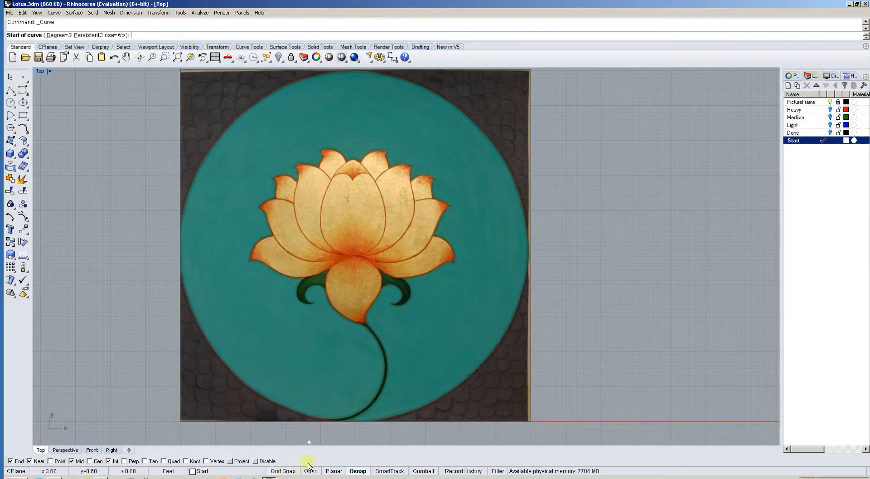
{"action": "left_click", "coordinate": [358, 471]}
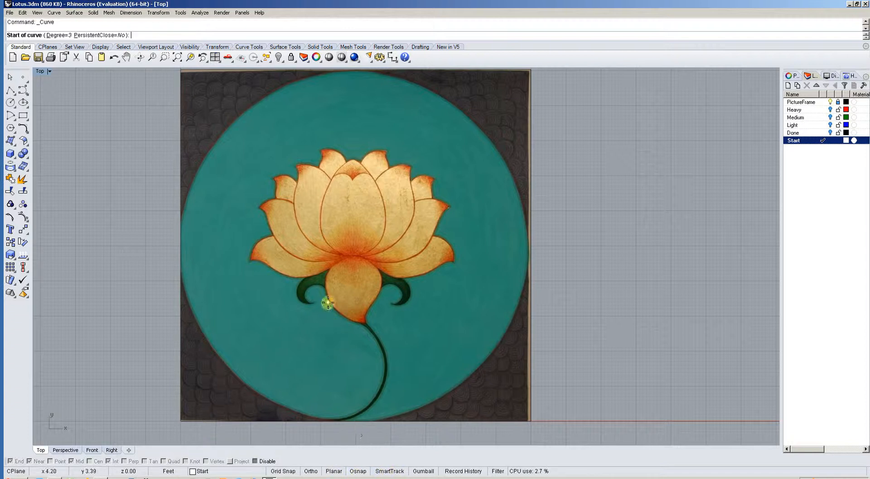
{"action": "scroll", "coordinate": [332, 292], "scroll_direction": "up", "scroll_amount": 5}
{"action": "scroll", "coordinate": [333, 291], "scroll_direction": "up", "scroll_amount": 5}
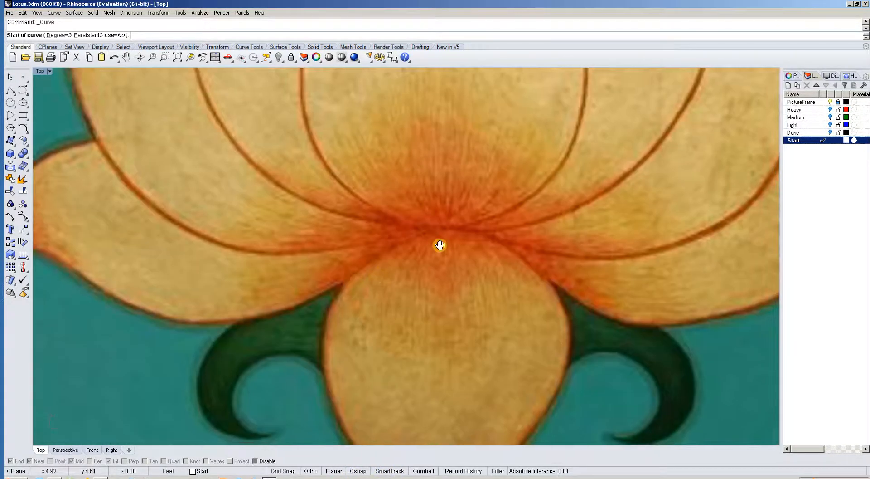
{"action": "scroll", "coordinate": [435, 240], "scroll_direction": "down", "scroll_amount": 3}
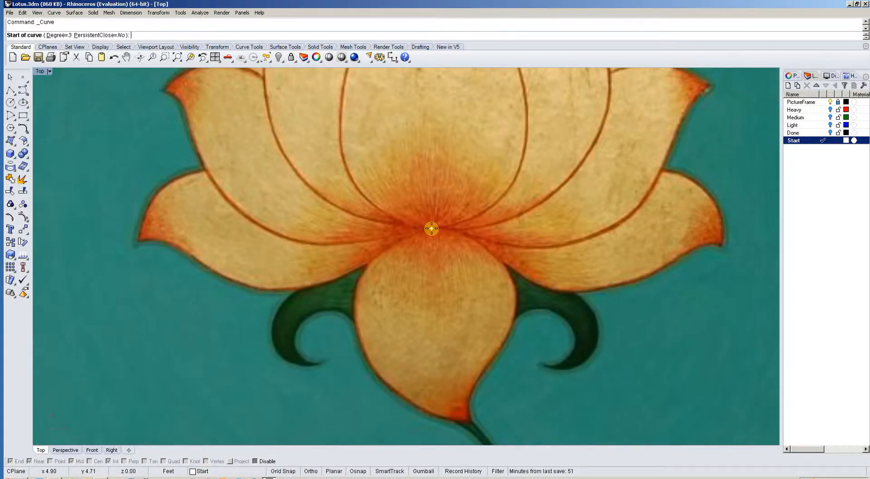
{"action": "scroll", "coordinate": [431, 228], "scroll_direction": "down", "scroll_amount": 5}
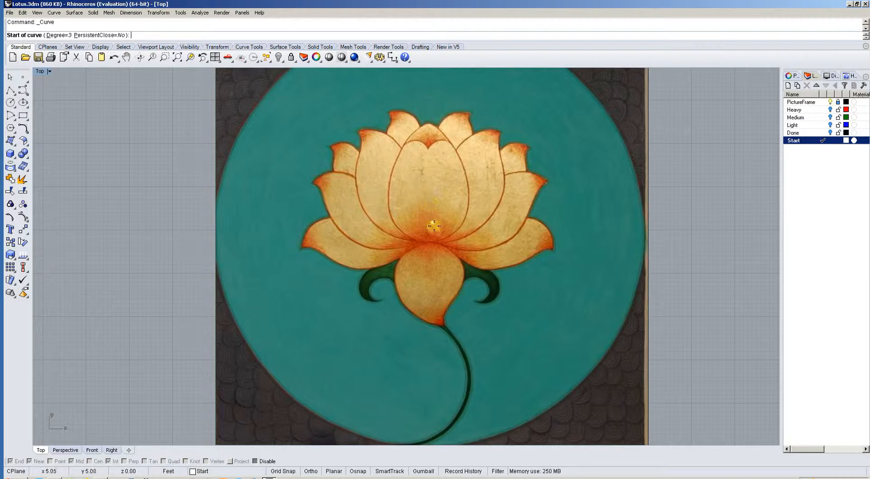
{"action": "scroll", "coordinate": [434, 226], "scroll_direction": "up", "scroll_amount": 5}
{"action": "left_click", "coordinate": [419, 247]}
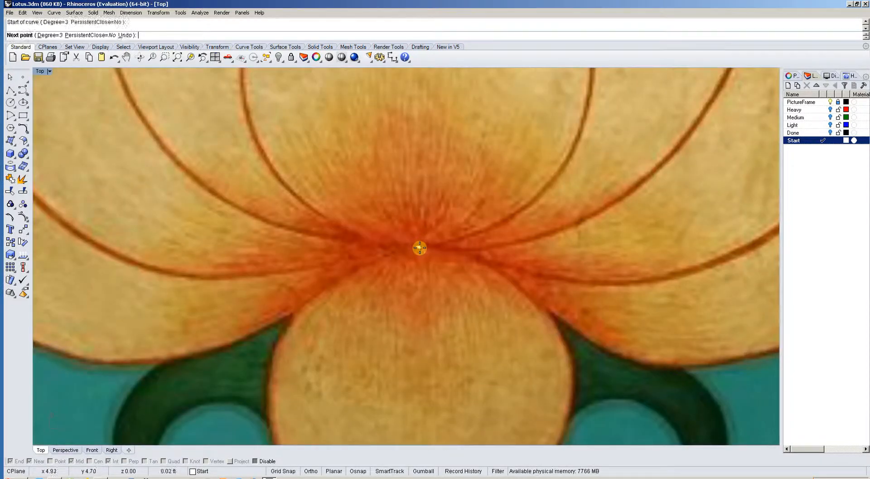
Place the curve's control points below the lowest left petal's bottom edge, ending just outside its pointed tip.
{"action": "right_click_drag", "start_coordinate": [272, 359], "coordinate": [408, 304]}
{"action": "scroll", "coordinate": [429, 245], "scroll_direction": "down", "scroll_amount": 6}
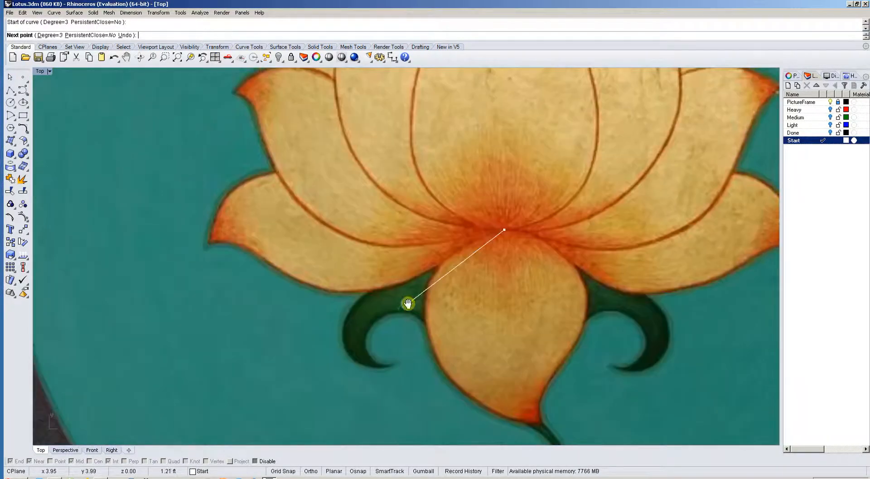
{"action": "scroll", "coordinate": [408, 304], "scroll_direction": "down", "scroll_amount": 4}
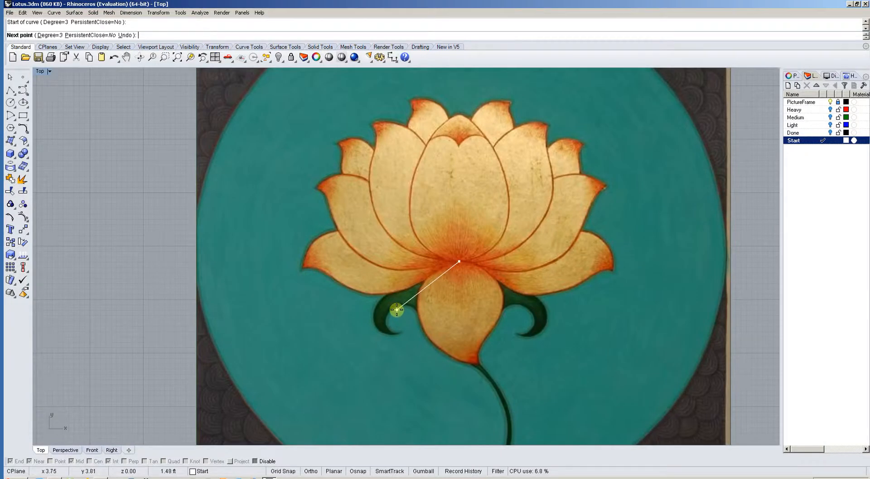
{"action": "left_click", "coordinate": [396, 310]}
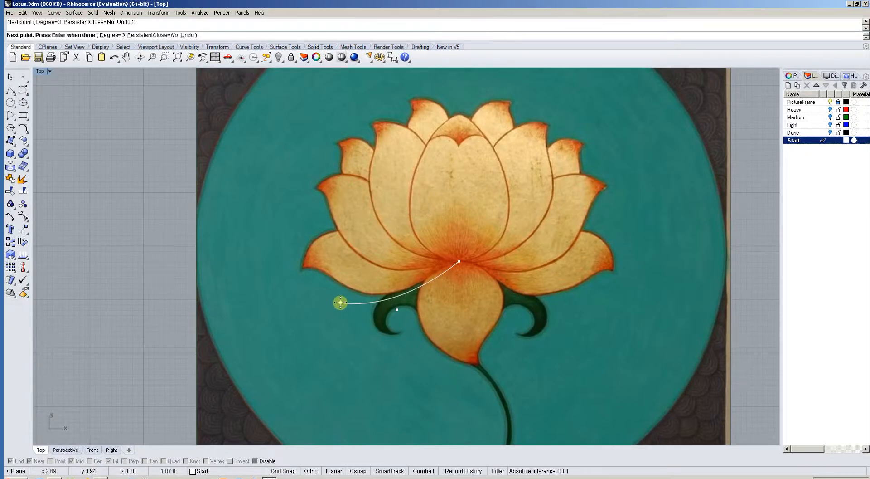
{"action": "left_click", "coordinate": [338, 302]}
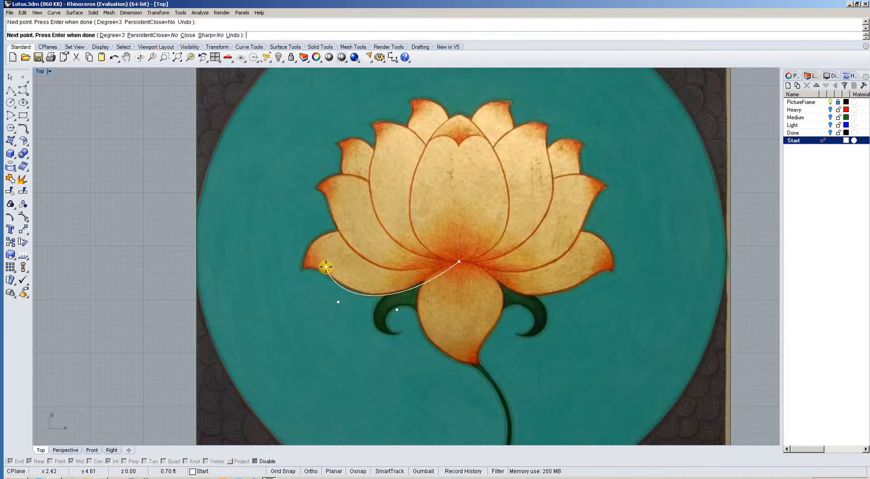
{"action": "left_click", "coordinate": [322, 261]}
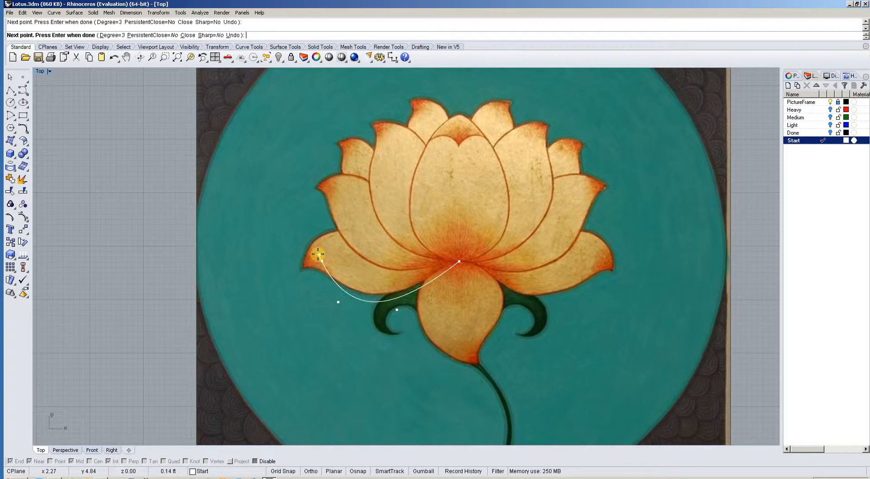
{"action": "left_click", "coordinate": [291, 263]}
Add a second point at the petal's tip, carry the curve over the upper edge, and finish it at the neighbouring petal.
{"action": "scroll", "coordinate": [293, 259], "scroll_direction": "up", "scroll_amount": 5}
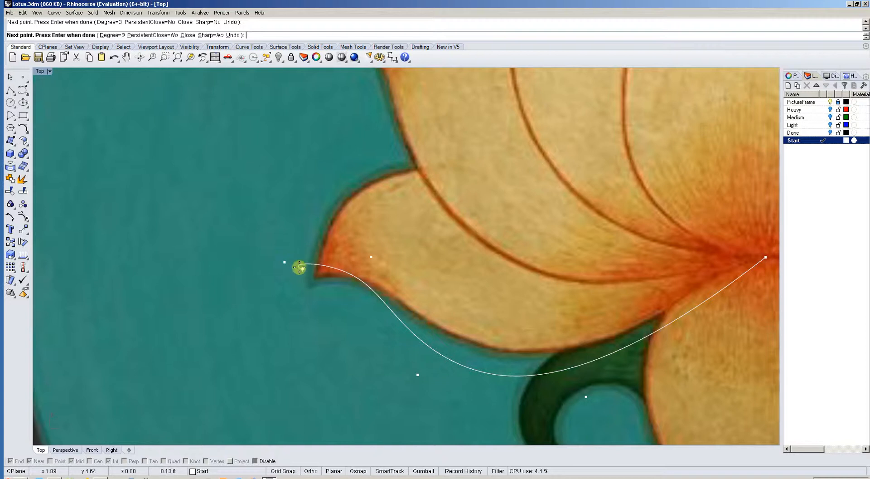
{"action": "left_click", "coordinate": [288, 260]}
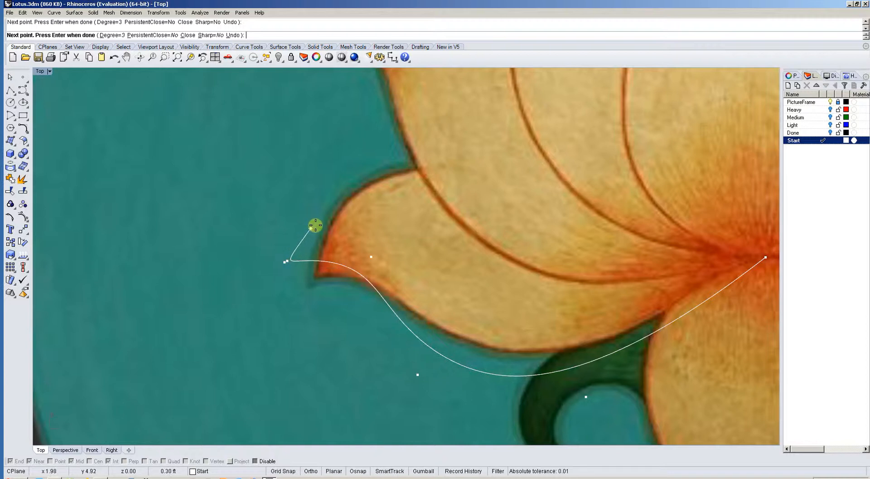
{"action": "right_click_drag", "start_coordinate": [320, 217], "coordinate": [295, 247]}
{"action": "scroll", "coordinate": [299, 226], "scroll_direction": "down", "scroll_amount": 4}
{"action": "scroll", "coordinate": [307, 221], "scroll_direction": "down", "scroll_amount": 2}
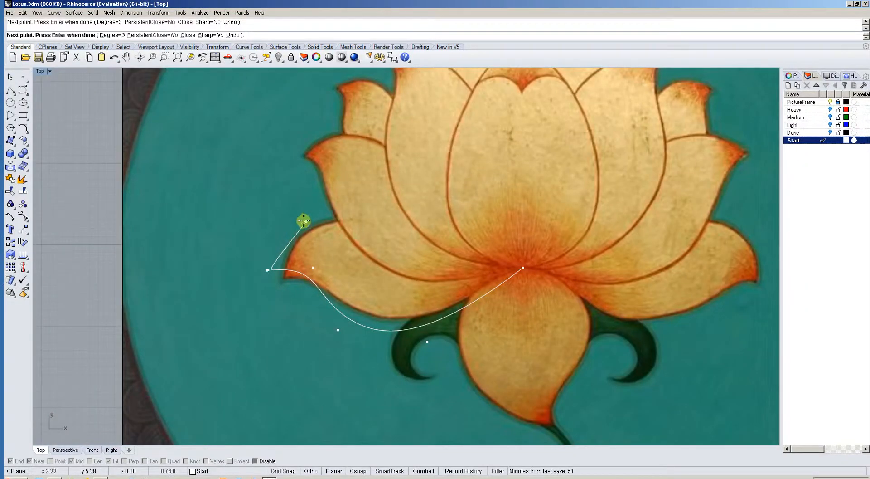
{"action": "left_click", "coordinate": [302, 221]}
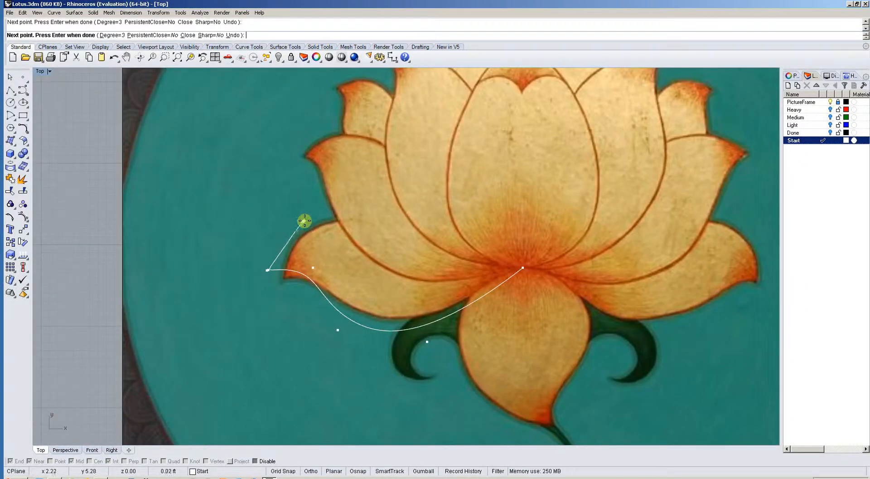
{"action": "right_click", "coordinate": [342, 219]}
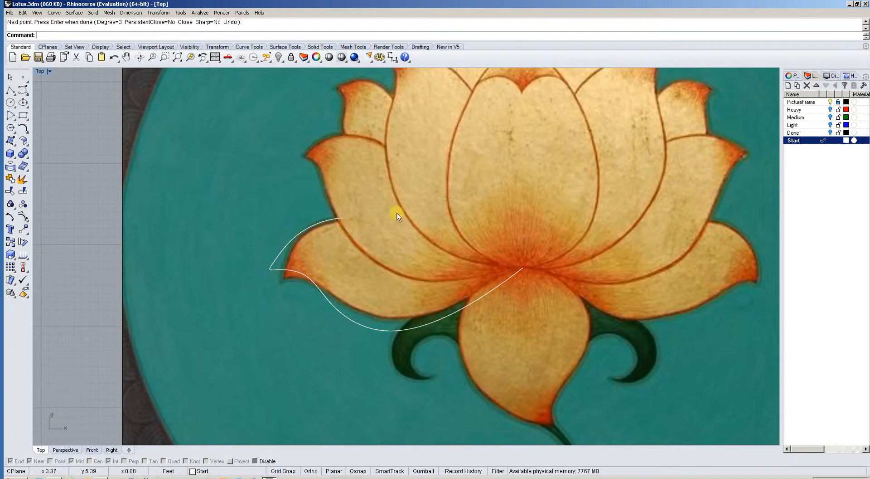
Turn on the petal curve's control points and move the two tip points onto the painted petal's tip.
{"action": "scroll", "coordinate": [404, 287], "scroll_direction": "down", "scroll_amount": 1}
{"action": "scroll", "coordinate": [306, 297], "scroll_direction": "up", "scroll_amount": 3}
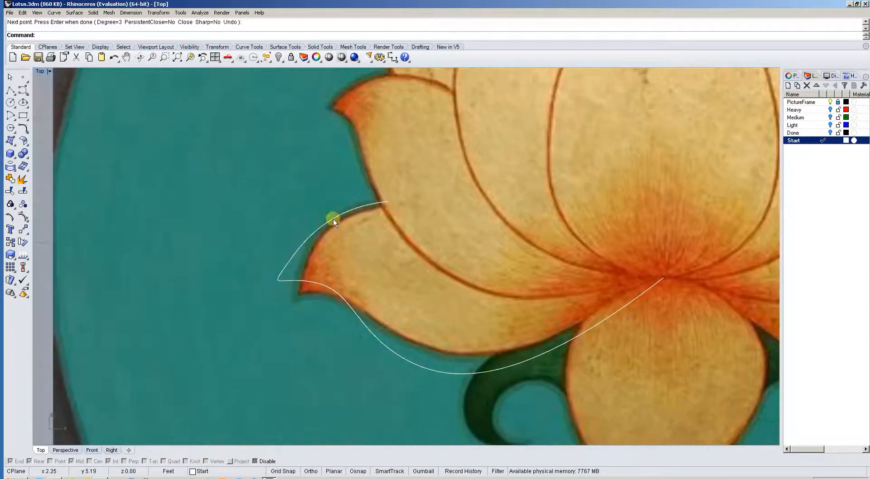
{"action": "left_click", "coordinate": [332, 218]}
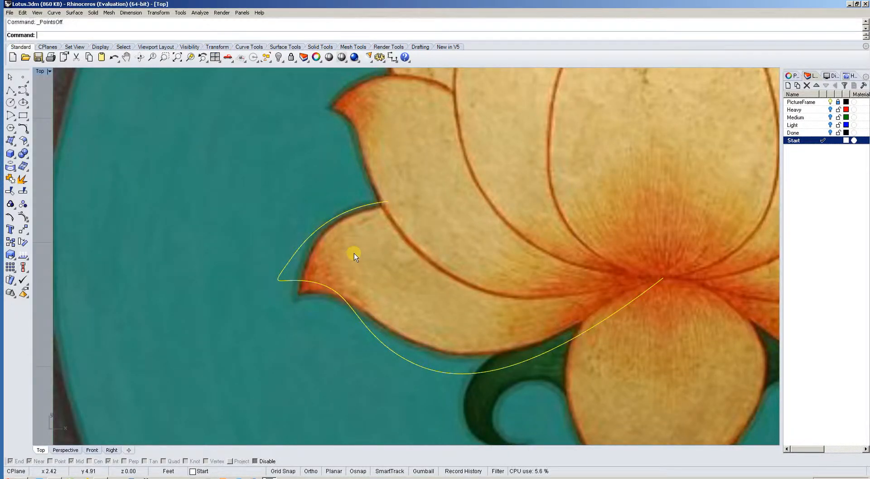
{"action": "key", "text": "F10"}
{"action": "scroll", "coordinate": [334, 224], "scroll_direction": "up", "scroll_amount": 4}
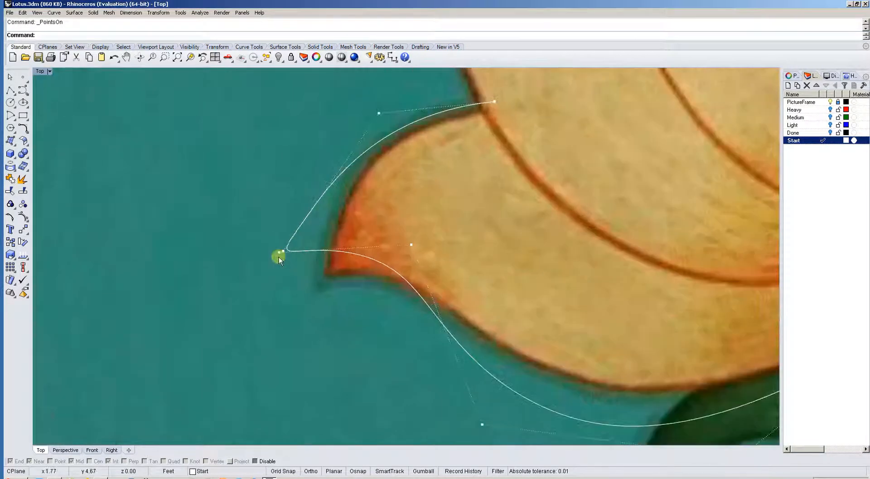
{"action": "scroll", "coordinate": [278, 257], "scroll_direction": "up", "scroll_amount": 2}
{"action": "scroll", "coordinate": [293, 259], "scroll_direction": "down", "scroll_amount": 5}
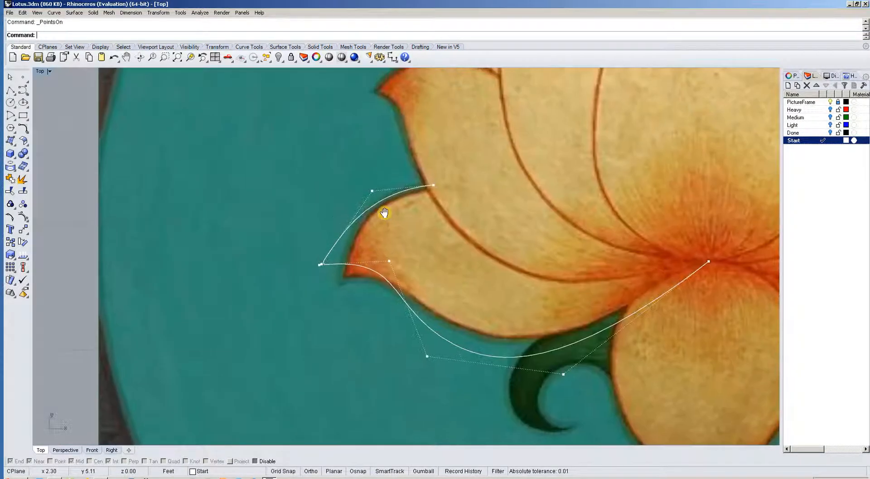
{"action": "left_click_drag", "start_coordinate": [291, 259], "coordinate": [306, 272]}
{"action": "scroll", "coordinate": [323, 287], "scroll_direction": "up", "scroll_amount": 4}
{"action": "scroll", "coordinate": [322, 287], "scroll_direction": "up", "scroll_amount": 2}
{"action": "left_click", "coordinate": [318, 283]}
{"action": "scroll", "coordinate": [323, 267], "scroll_direction": "down", "scroll_amount": 4}
{"action": "scroll", "coordinate": [360, 271], "scroll_direction": "down", "scroll_amount": 5}
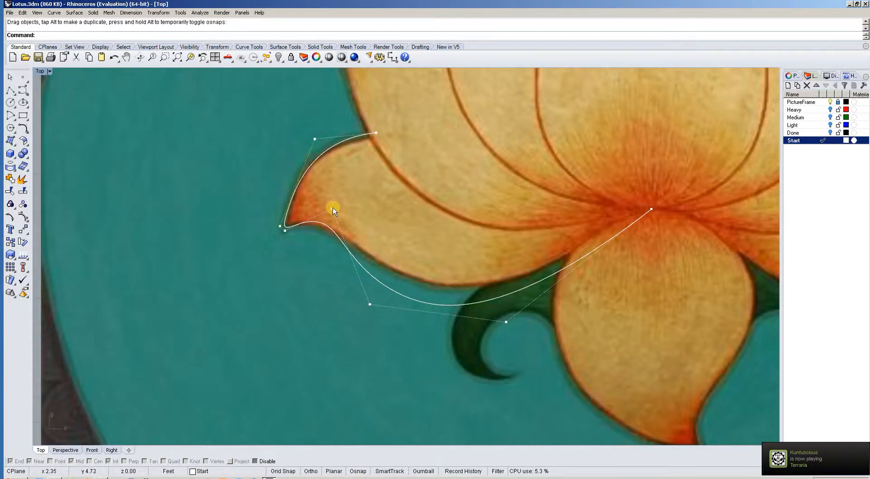
Reposition the three control points between the tip and the flower's centre to bring the curve closer to the petal's lower edge.
{"action": "left_click_drag", "start_coordinate": [333, 208], "coordinate": [342, 220]}
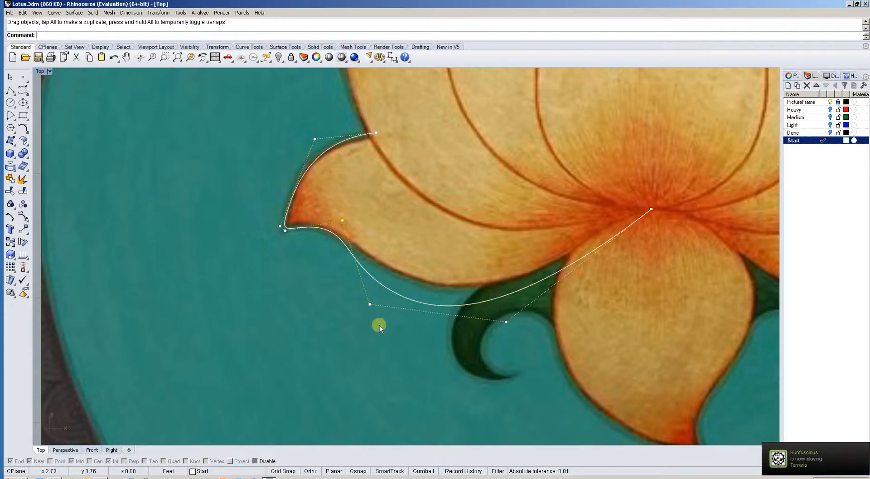
{"action": "left_click_drag", "start_coordinate": [372, 302], "coordinate": [365, 279]}
{"action": "left_click_drag", "start_coordinate": [506, 321], "coordinate": [522, 305]}
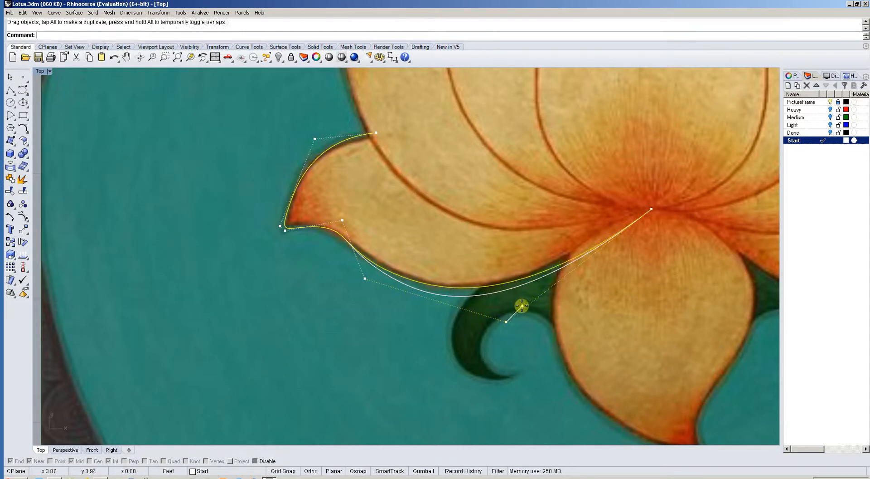
{"action": "right_click_drag", "start_coordinate": [537, 296], "coordinate": [432, 309]}
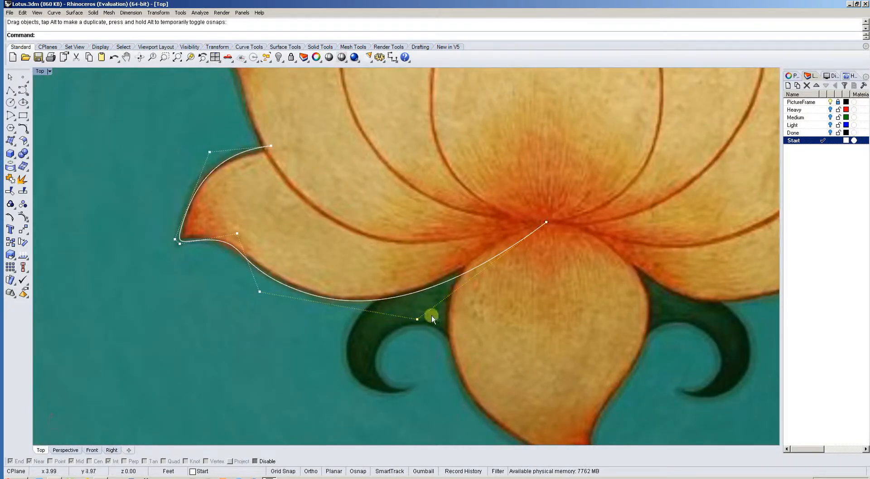
Move one lower control point close to the flower's centre and pull the other below the petal to fit its bottom edge.
{"action": "left_click_drag", "start_coordinate": [417, 317], "coordinate": [501, 244]}
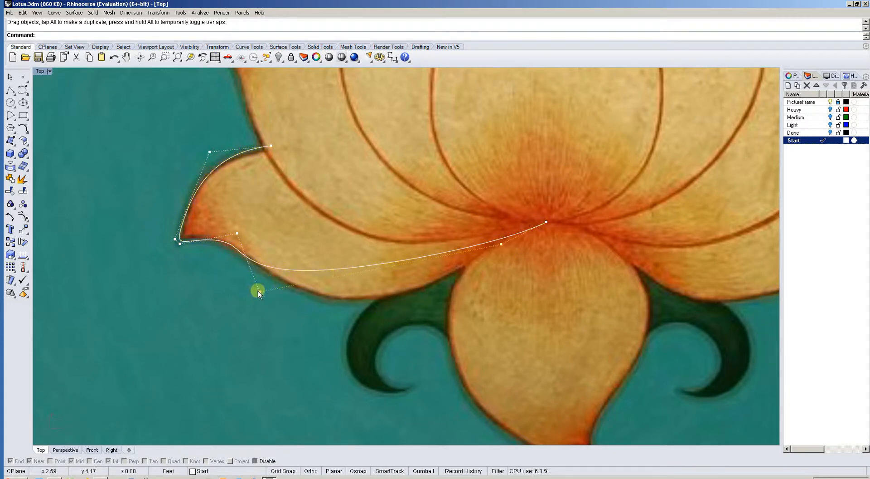
{"action": "left_click_drag", "start_coordinate": [258, 290], "coordinate": [338, 349]}
{"action": "scroll", "coordinate": [254, 272], "scroll_direction": "up", "scroll_amount": 4}
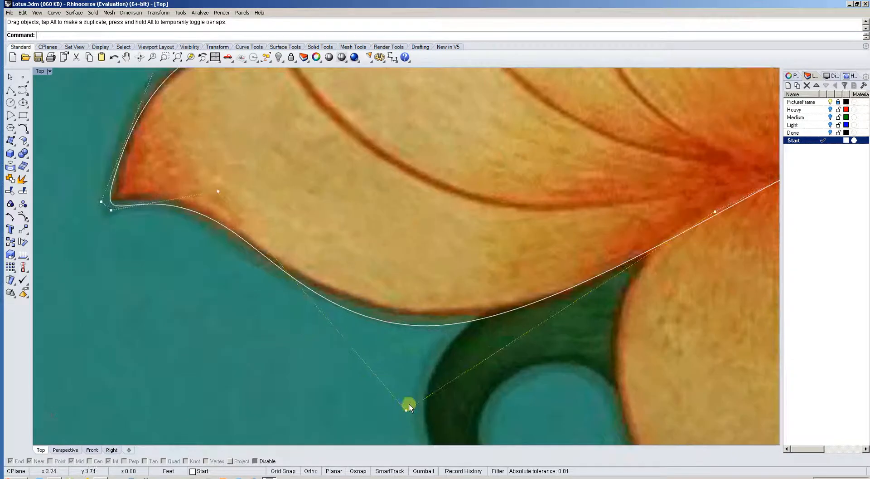
{"action": "left_click_drag", "start_coordinate": [409, 403], "coordinate": [431, 396]}
{"action": "right_click_drag", "start_coordinate": [253, 307], "coordinate": [360, 324]}
{"action": "scroll", "coordinate": [311, 216], "scroll_direction": "down", "scroll_amount": 2}
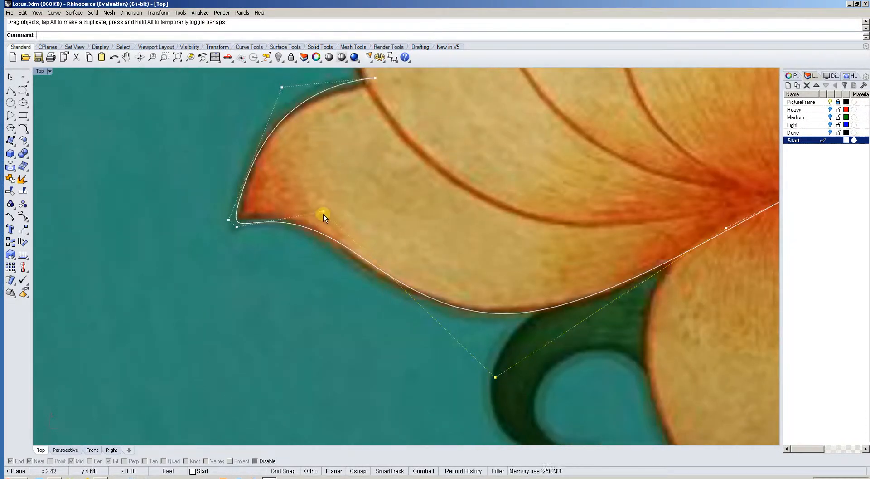
Fine-tune the control point beside the petal's tip and move the curve's upper endpoint onto the neighbouring petal's outline.
{"action": "left_click_drag", "start_coordinate": [323, 210], "coordinate": [331, 221]}
{"action": "right_click_drag", "start_coordinate": [295, 210], "coordinate": [299, 261]}
{"action": "right_click_drag", "start_coordinate": [321, 150], "coordinate": [295, 177]}
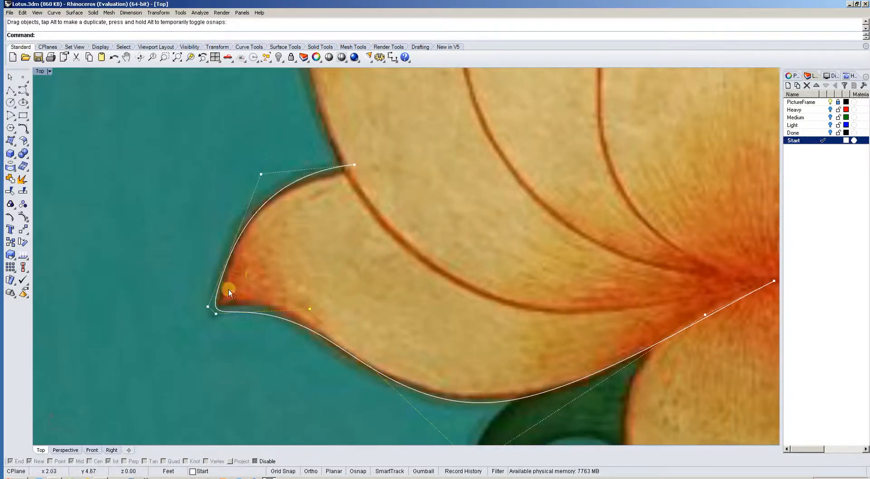
{"action": "right_click_drag", "start_coordinate": [292, 241], "coordinate": [267, 298]}
{"action": "mouse_move", "coordinate": [328, 220]}
{"action": "left_mouse_down"}
{"action": "mouse_move", "coordinate": [325, 231]}
{"action": "mouse_move", "coordinate": [318, 225]}
{"action": "mouse_move", "coordinate": [326, 227]}
{"action": "left_mouse_up"}
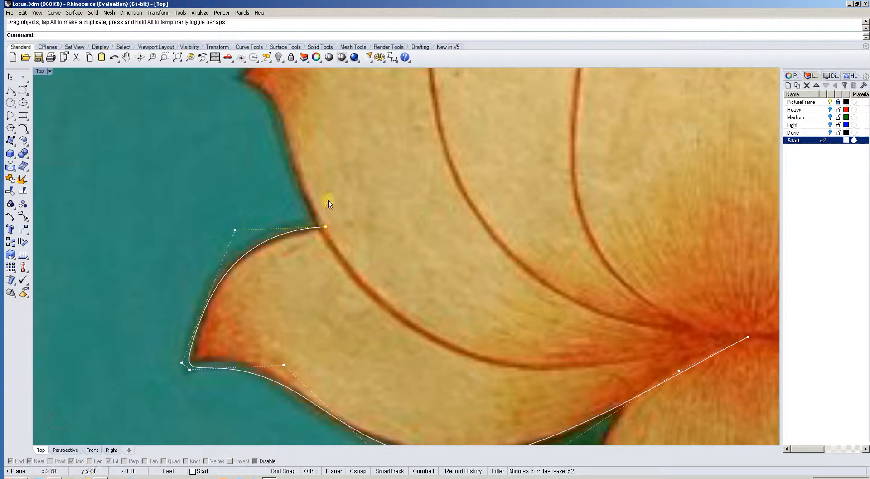
Insert a kink on the petal curve at its rounded tip with InsertKink.
{"action": "right_click_drag", "start_coordinate": [225, 355], "coordinate": [288, 281]}
{"action": "scroll", "coordinate": [287, 281], "scroll_direction": "up", "scroll_amount": 4}
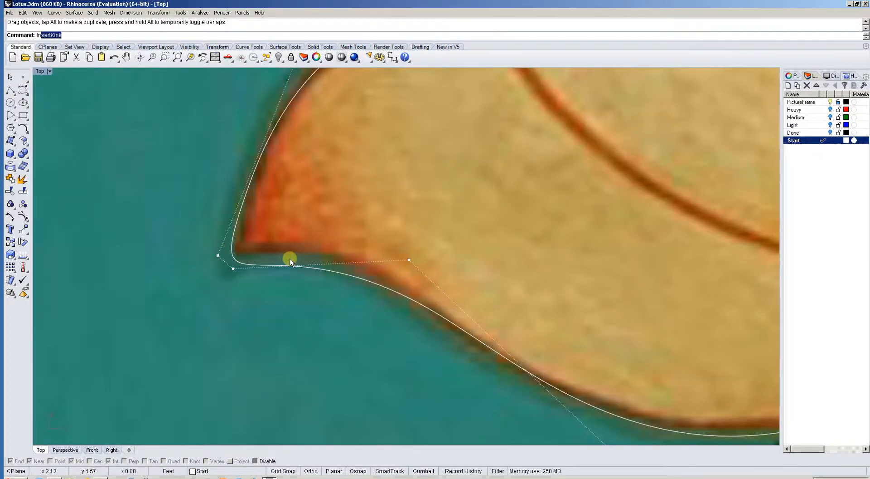
{"action": "key", "text": "Return"}
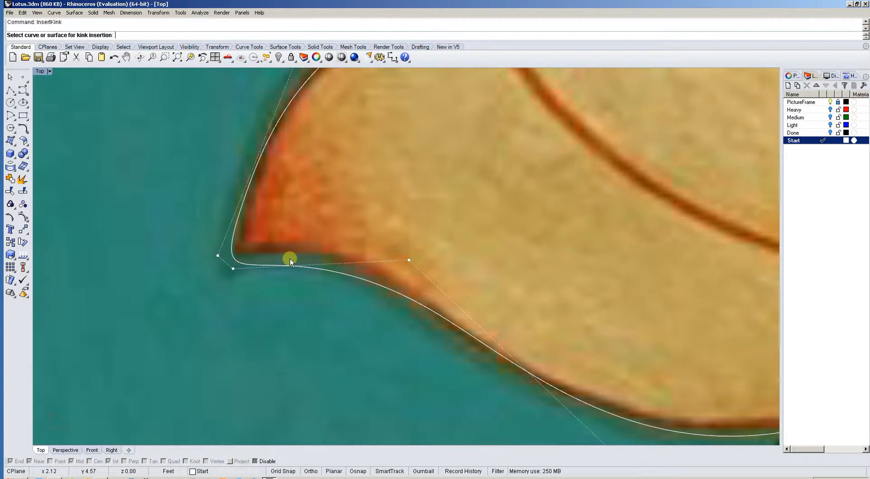
{"action": "left_click", "coordinate": [233, 257]}
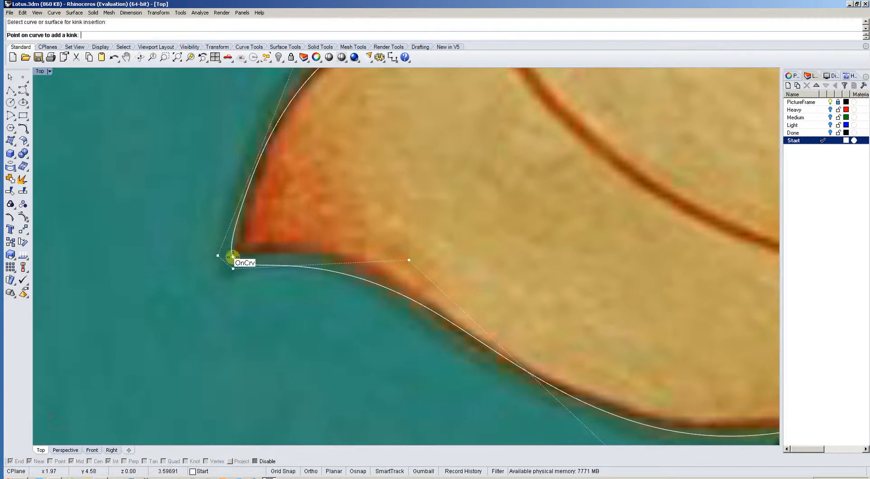
{"action": "left_click", "coordinate": [233, 257]}
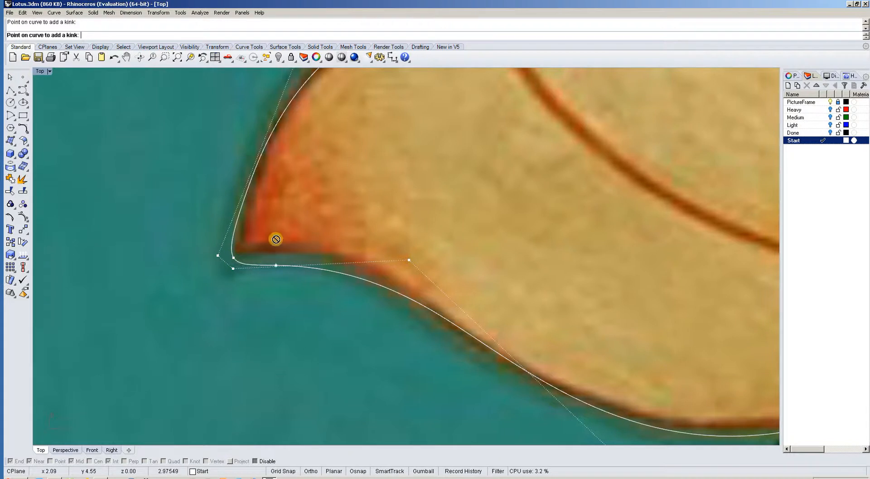
{"action": "key", "text": "Return"}
{"action": "scroll", "coordinate": [230, 250], "scroll_direction": "up", "scroll_amount": 4}
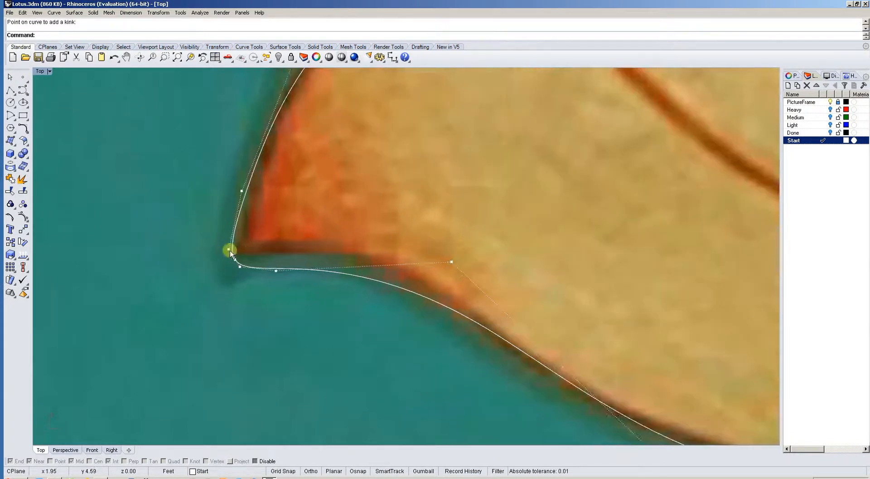
Move the kink point onto the painted petal's tip and pull the control points either side of it inward to sharpen the corner.
{"action": "right_click_drag", "start_coordinate": [241, 253], "coordinate": [219, 238]}
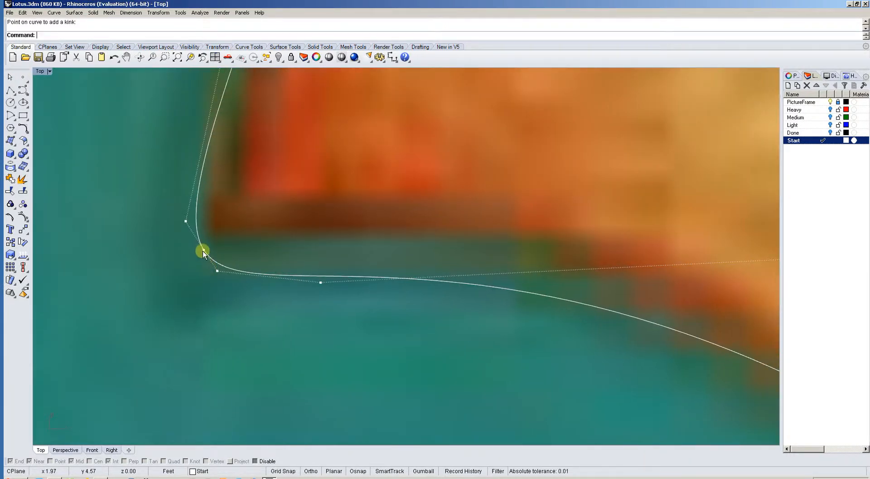
{"action": "left_click_drag", "start_coordinate": [203, 250], "coordinate": [209, 231]}
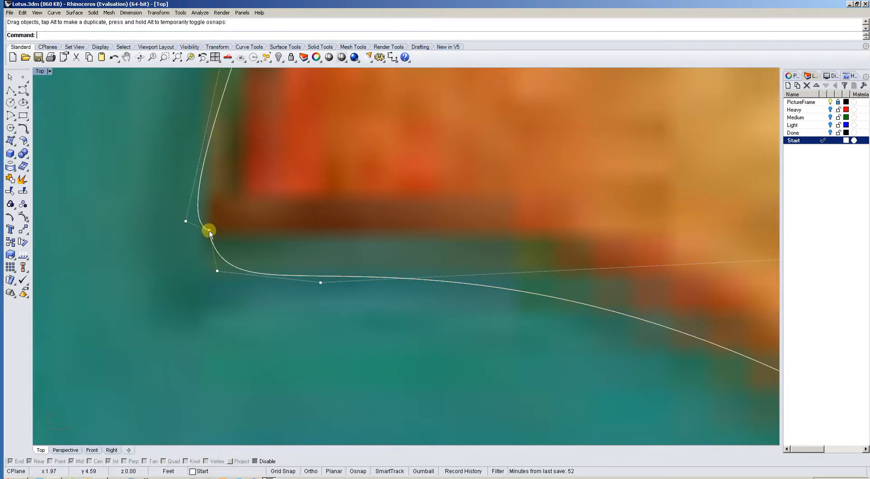
{"action": "left_click_drag", "start_coordinate": [217, 271], "coordinate": [335, 224]}
{"action": "scroll", "coordinate": [228, 199], "scroll_direction": "down", "scroll_amount": 4}
{"action": "right_click_drag", "start_coordinate": [228, 209], "coordinate": [228, 256]}
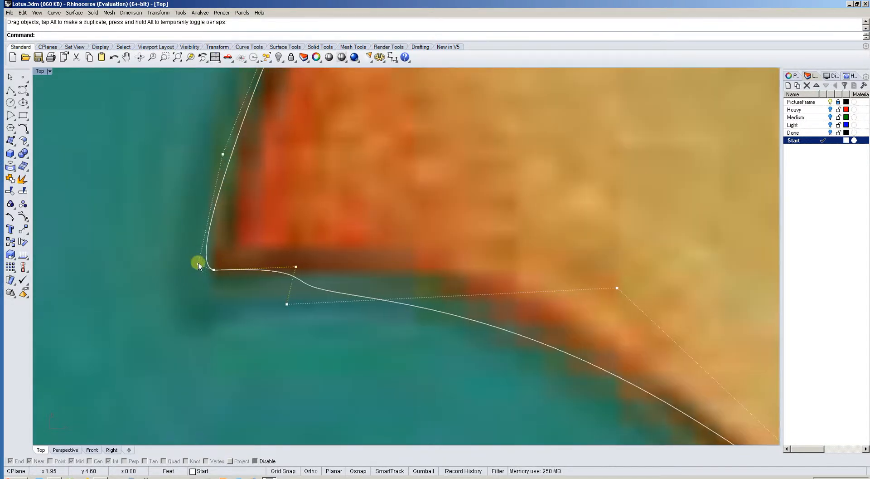
{"action": "left_click_drag", "start_coordinate": [199, 262], "coordinate": [239, 213]}
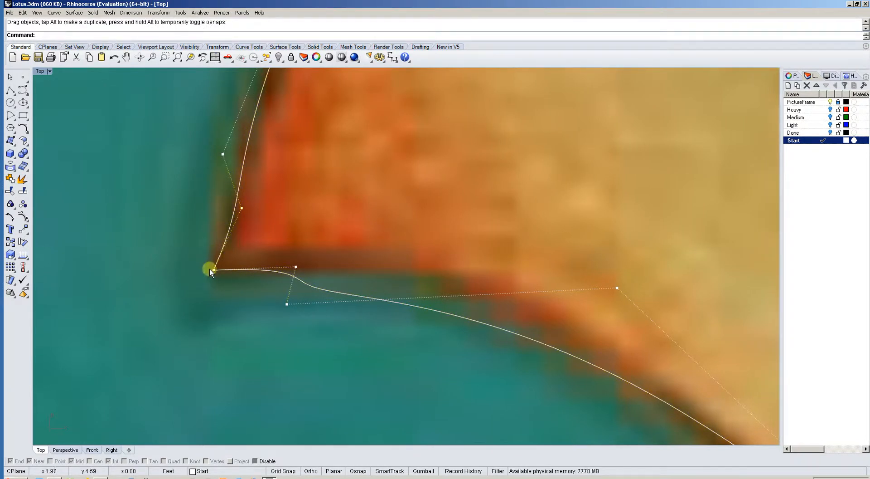
{"action": "right_click_drag", "start_coordinate": [275, 200], "coordinate": [251, 263]}
{"action": "scroll", "coordinate": [247, 259], "scroll_direction": "down", "scroll_amount": 3}
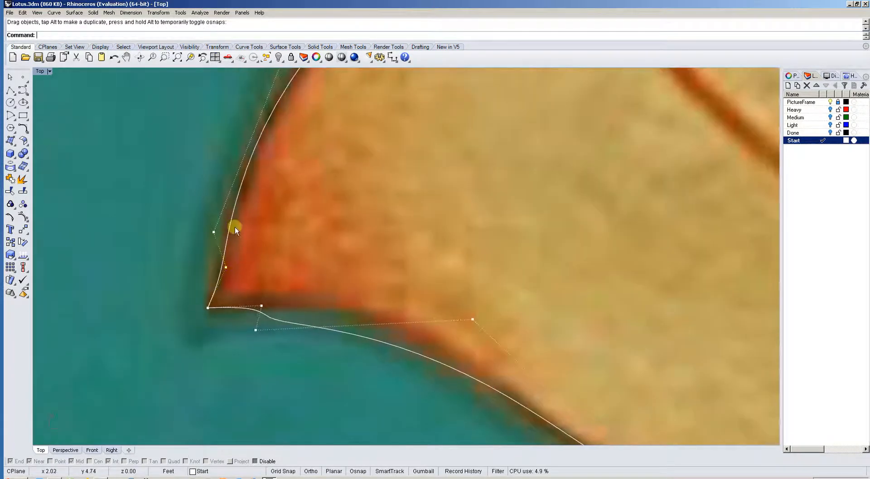
Reposition the control points behind the tip along the petal's lower edge to follow its painted S-shaped outline.
{"action": "right_click_drag", "start_coordinate": [235, 227], "coordinate": [199, 265]}
{"action": "right_click_drag", "start_coordinate": [245, 342], "coordinate": [218, 268]}
{"action": "left_click", "coordinate": [194, 295]}
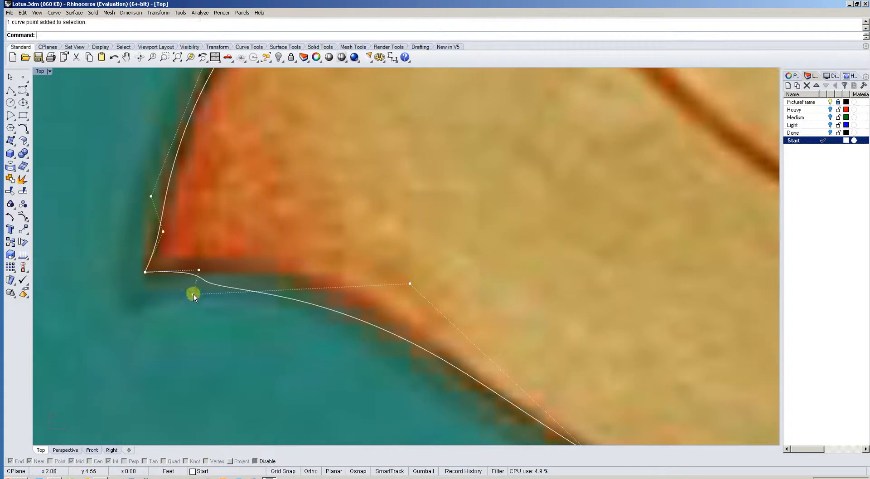
{"action": "left_click_drag", "start_coordinate": [194, 294], "coordinate": [348, 282]}
{"action": "right_click_drag", "start_coordinate": [366, 286], "coordinate": [330, 255]}
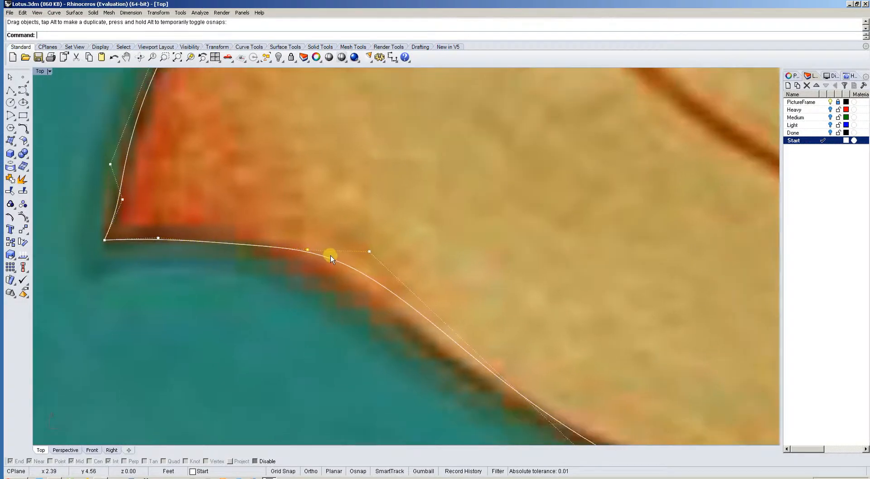
{"action": "scroll", "coordinate": [331, 254], "scroll_direction": "down", "scroll_amount": 6}
{"action": "right_click_drag", "start_coordinate": [396, 299], "coordinate": [329, 247]}
{"action": "left_click_drag", "start_coordinate": [284, 204], "coordinate": [303, 234]}
{"action": "right_click_drag", "start_coordinate": [223, 204], "coordinate": [217, 224]}
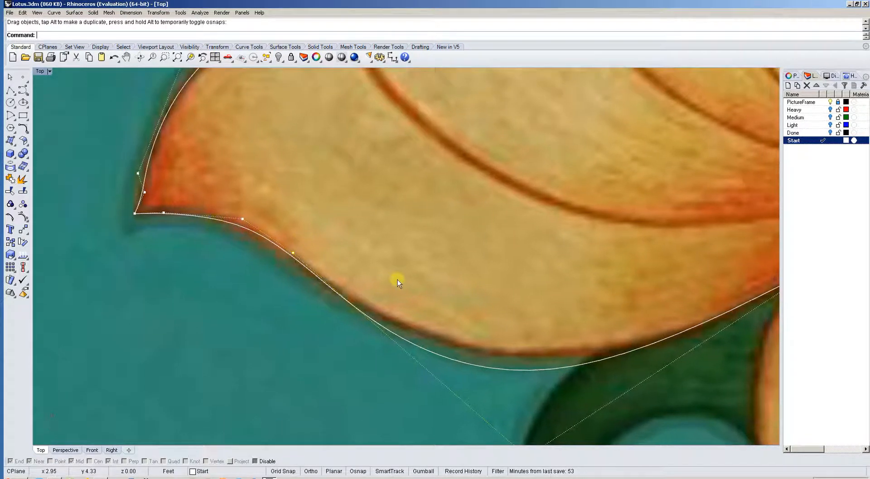
Adjust the control point below the petal and the one near the flower's centre to fit the bottom edge, and turn the control points off.
{"action": "scroll", "coordinate": [490, 365], "scroll_direction": "down", "scroll_amount": 4}
{"action": "right_click_drag", "start_coordinate": [491, 365], "coordinate": [391, 308]}
{"action": "left_click_drag", "start_coordinate": [414, 368], "coordinate": [431, 357]}
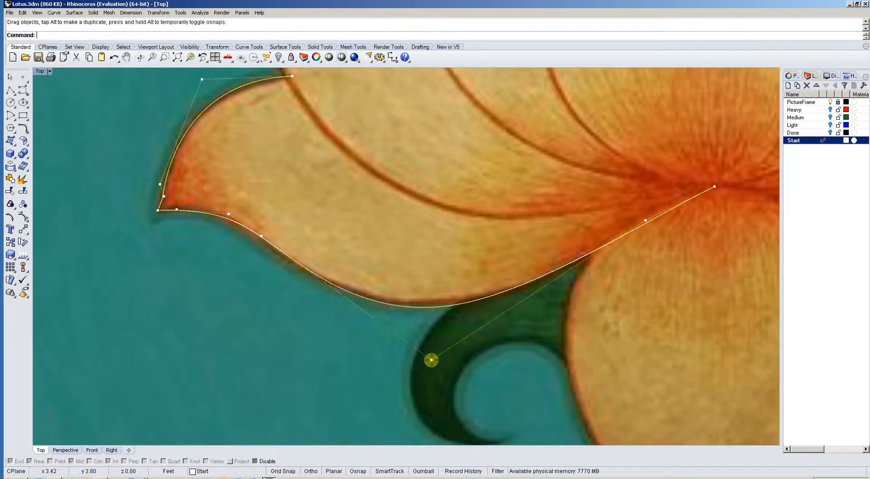
{"action": "scroll", "coordinate": [498, 303], "scroll_direction": "down", "scroll_amount": 2}
{"action": "right_click_drag", "start_coordinate": [472, 312], "coordinate": [439, 334]}
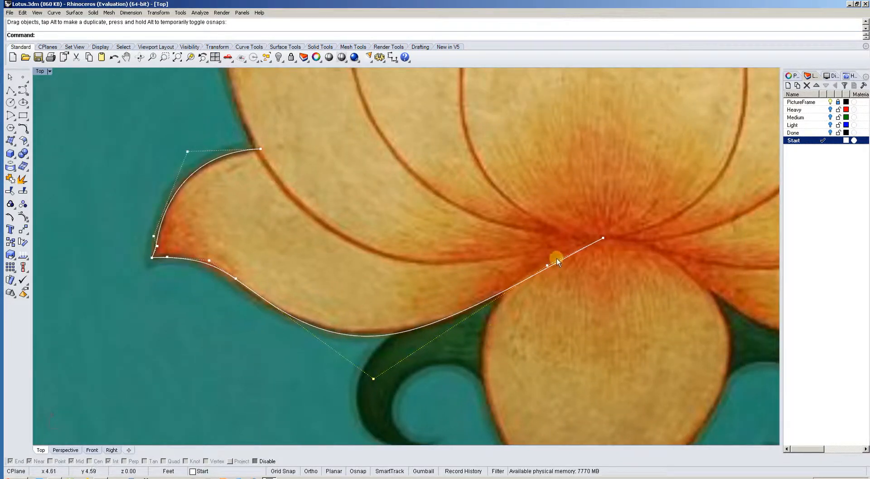
{"action": "left_click_drag", "start_coordinate": [548, 267], "coordinate": [546, 254]}
{"action": "mouse_move", "coordinate": [374, 379]}
{"action": "left_mouse_down"}
{"action": "mouse_move", "coordinate": [390, 388]}
{"action": "mouse_move", "coordinate": [396, 378]}
{"action": "mouse_move", "coordinate": [369, 381]}
{"action": "mouse_move", "coordinate": [385, 384]}
{"action": "left_mouse_up"}
{"action": "scroll", "coordinate": [483, 319], "scroll_direction": "down", "scroll_amount": 5}
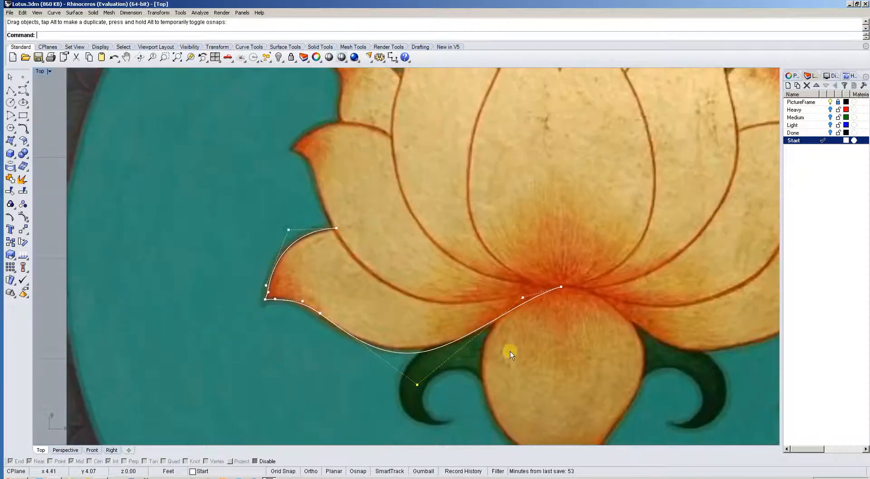
{"action": "scroll", "coordinate": [396, 316], "scroll_direction": "down", "scroll_amount": 3}
{"action": "key", "text": "F11"}
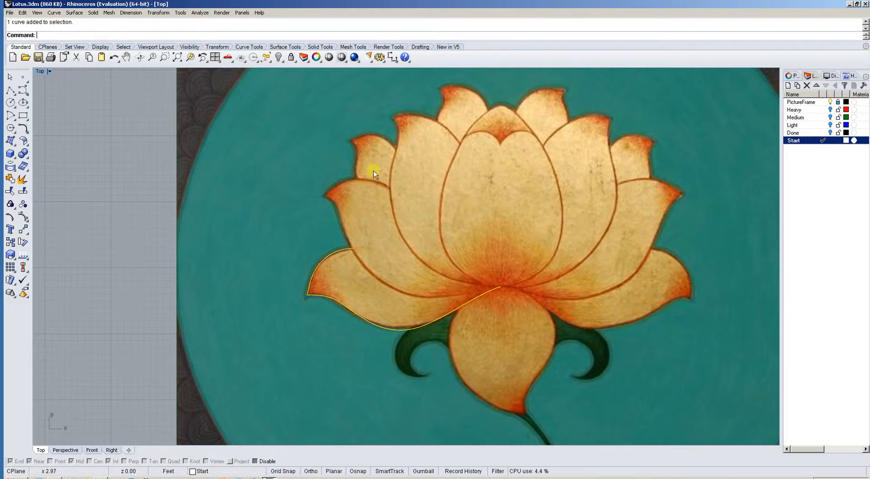
Rotate four copies of the petal curve onto the other left petals, using object snaps to pivot about its end at the flower's centre.
{"action": "right_click_drag", "start_coordinate": [481, 167], "coordinate": [465, 167]}
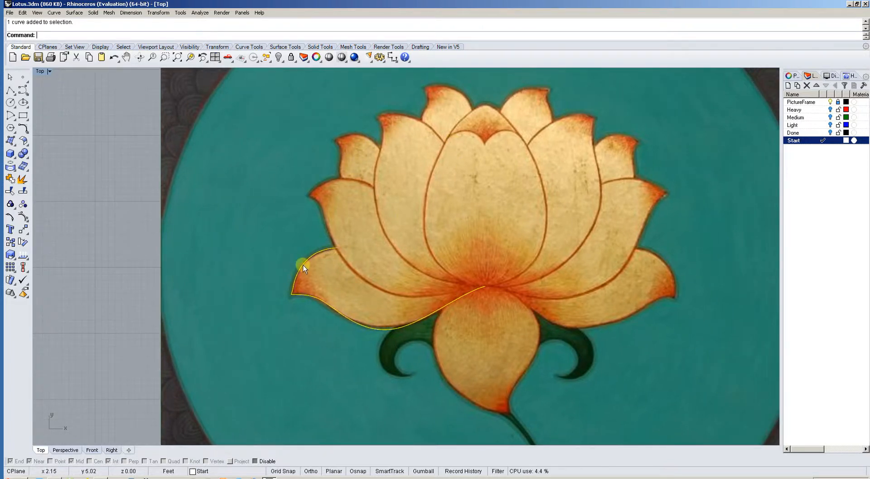
{"action": "right_click_drag", "start_coordinate": [358, 263], "coordinate": [361, 265]}
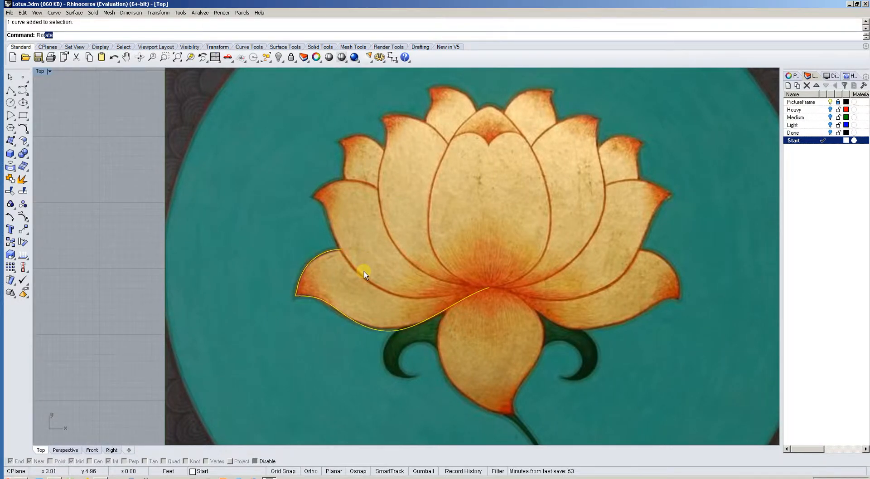
{"action": "key", "text": "Return"}
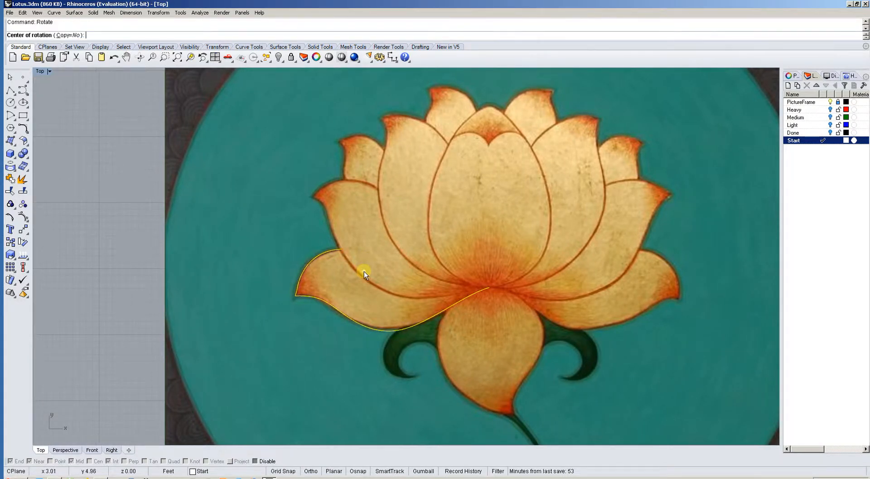
{"action": "left_click", "coordinate": [75, 36]}
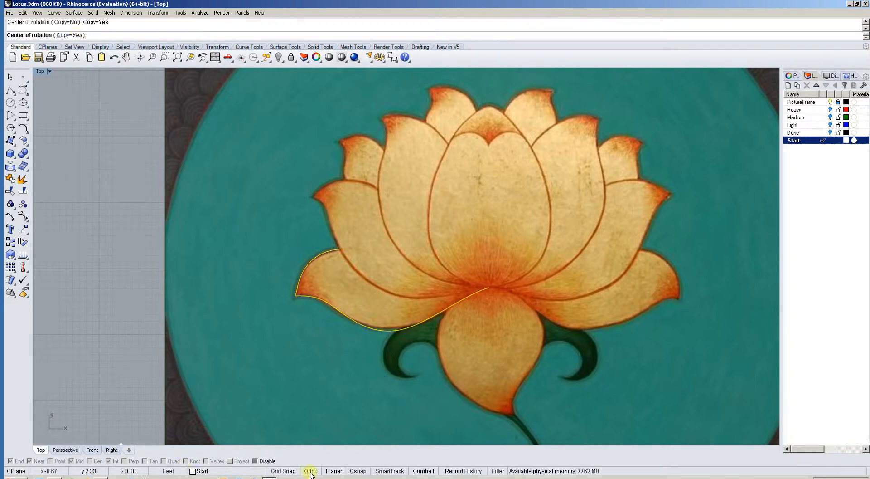
{"action": "left_click", "coordinate": [257, 461]}
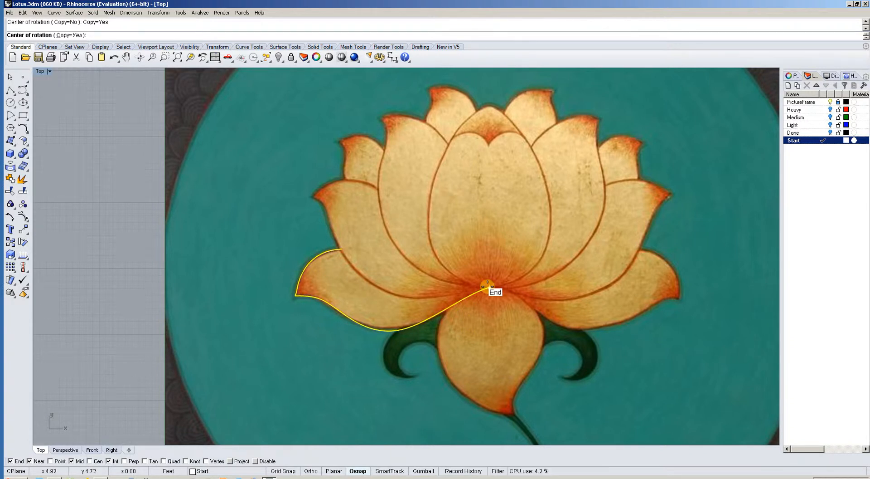
{"action": "left_click", "coordinate": [489, 287]}
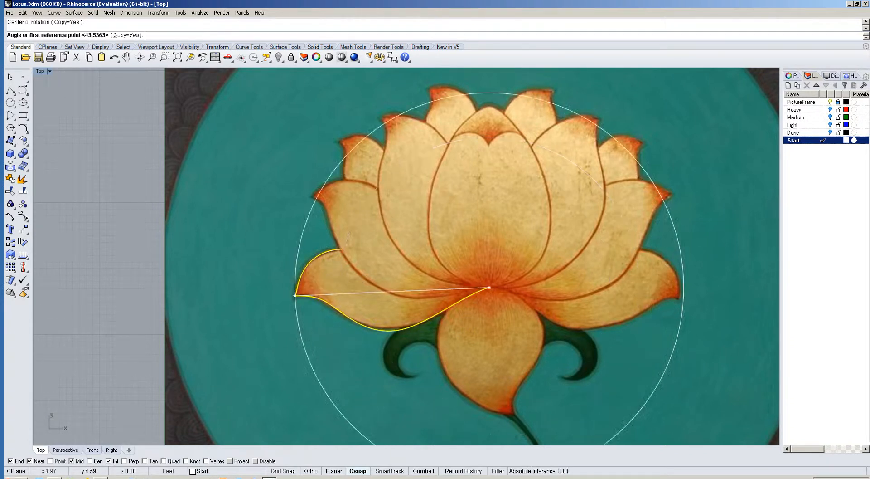
{"action": "left_click", "coordinate": [290, 292]}
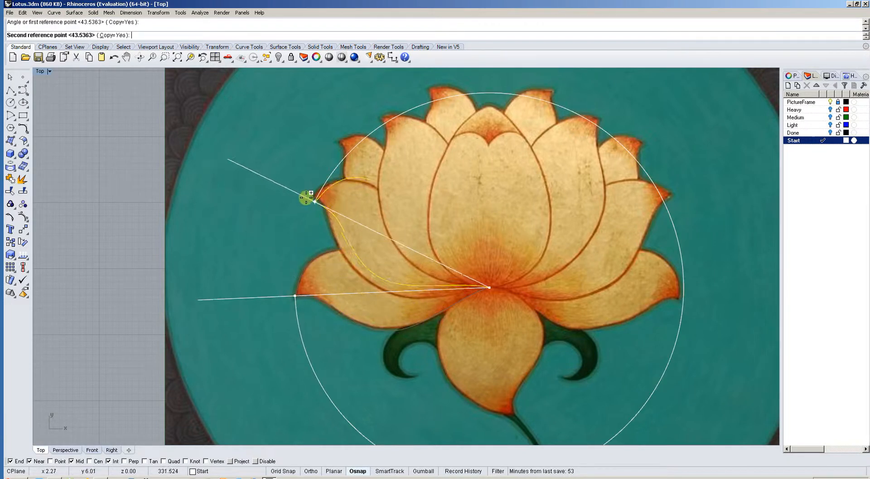
{"action": "left_click", "coordinate": [303, 202]}
{"action": "left_click", "coordinate": [322, 141]}
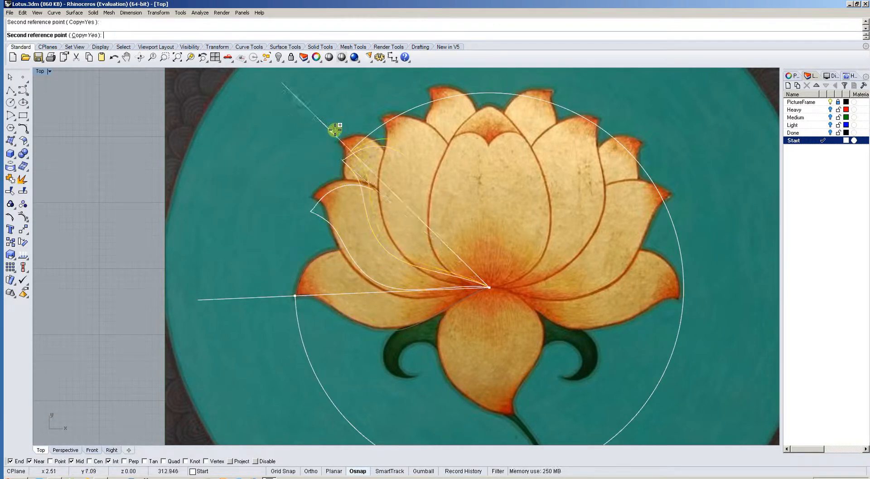
{"action": "left_click", "coordinate": [383, 109]}
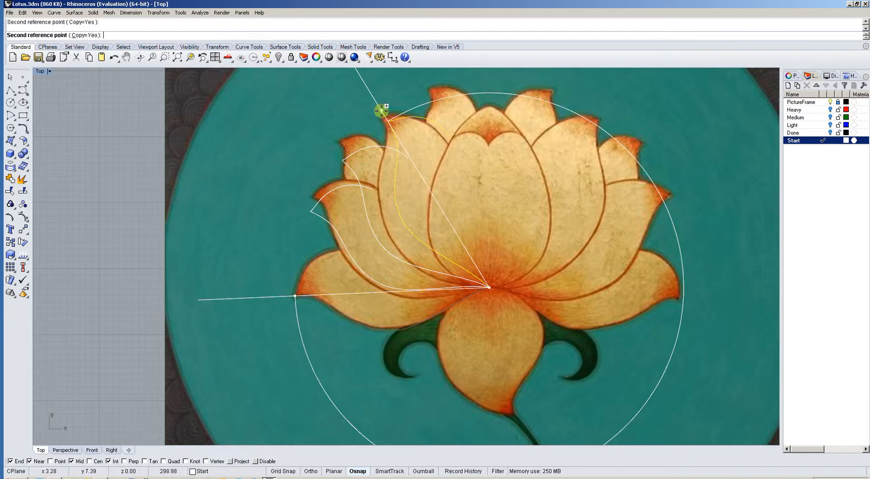
{"action": "left_click", "coordinate": [429, 83]}
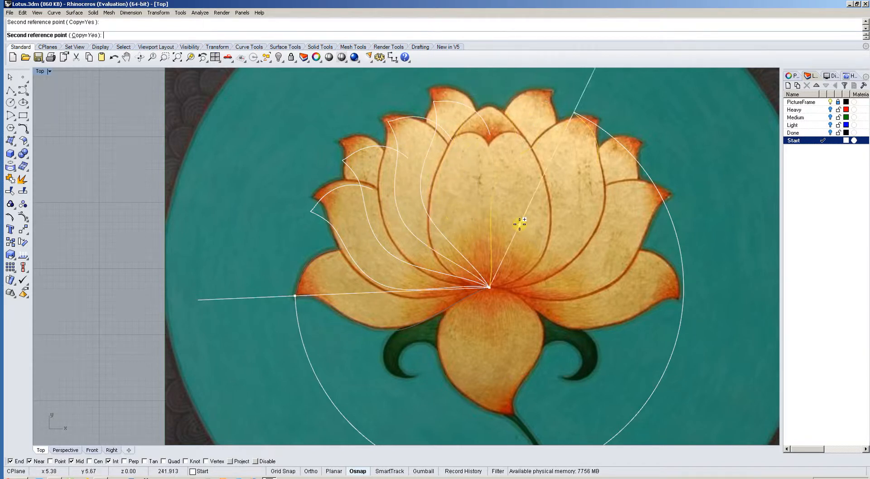
{"action": "right_click", "coordinate": [519, 224]}
Turn on the rotated copies' control points, move the second petal's tip points up towards the painted tip, and disable object snaps.
{"action": "right_click_drag", "start_coordinate": [504, 205], "coordinate": [442, 224]}
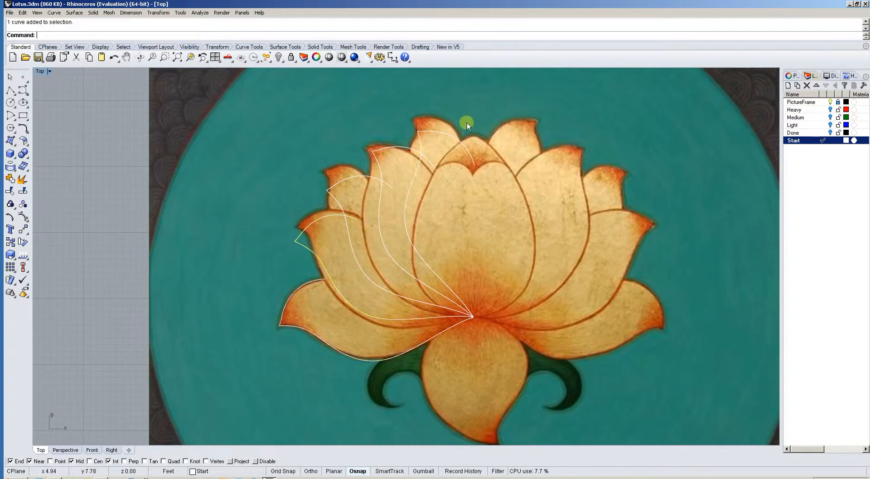
{"action": "left_click_drag", "start_coordinate": [467, 123], "coordinate": [287, 232]}
{"action": "key", "text": "F10"}
{"action": "scroll", "coordinate": [282, 264], "scroll_direction": "up", "scroll_amount": 8}
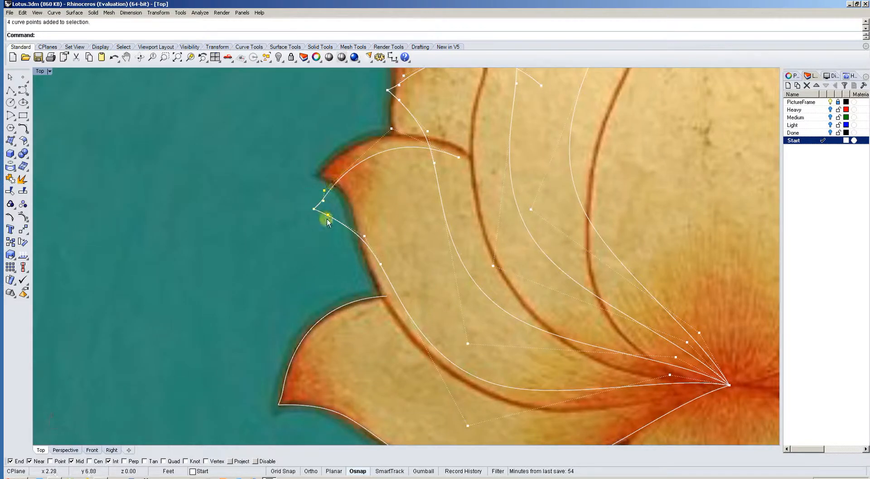
{"action": "left_click_drag", "start_coordinate": [327, 215], "coordinate": [330, 185]}
{"action": "left_click", "coordinate": [256, 461]}
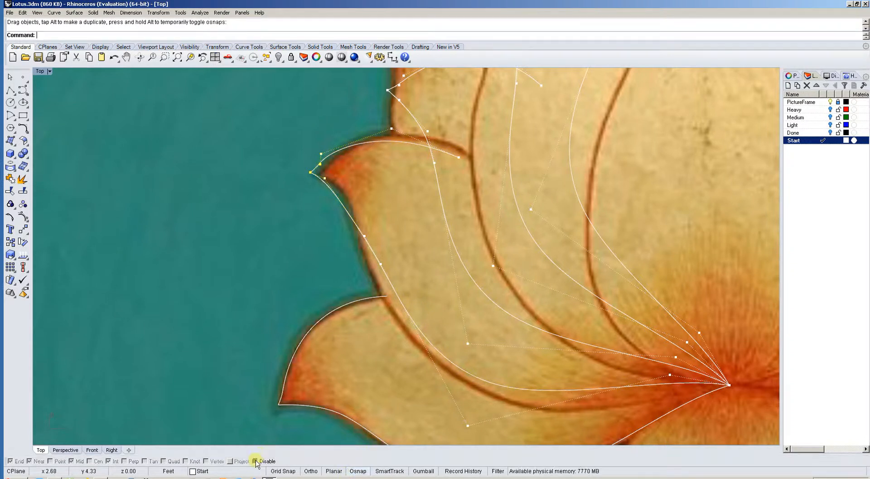
Move the second petal curve's upper control point and its upper endpoint to fit the petal's top edge and reach the neighbouring petal.
{"action": "right_click_drag", "start_coordinate": [335, 251], "coordinate": [274, 299]}
{"action": "right_click_drag", "start_coordinate": [322, 185], "coordinate": [307, 234]}
{"action": "left_click", "coordinate": [317, 226]}
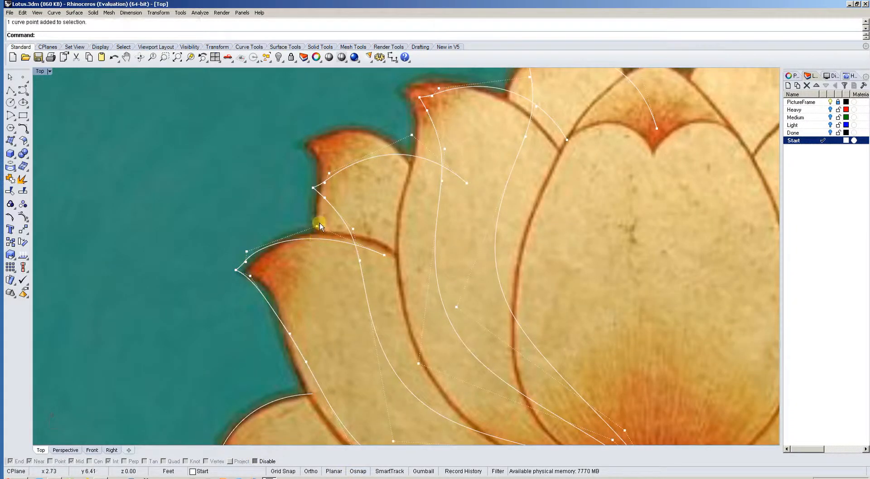
{"action": "left_click_drag", "start_coordinate": [316, 226], "coordinate": [331, 213]}
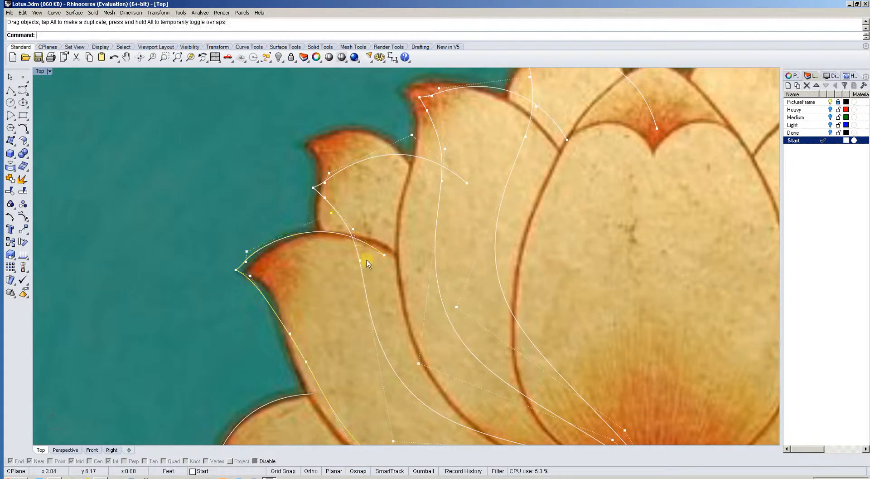
{"action": "left_click_drag", "start_coordinate": [384, 253], "coordinate": [409, 256]}
{"action": "right_click_drag", "start_coordinate": [392, 311], "coordinate": [391, 266]}
Adjust the second petal curve's control point above the tip and move the tip points slightly towards the painted tip.
{"action": "scroll", "coordinate": [372, 237], "scroll_direction": "down", "scroll_amount": 4}
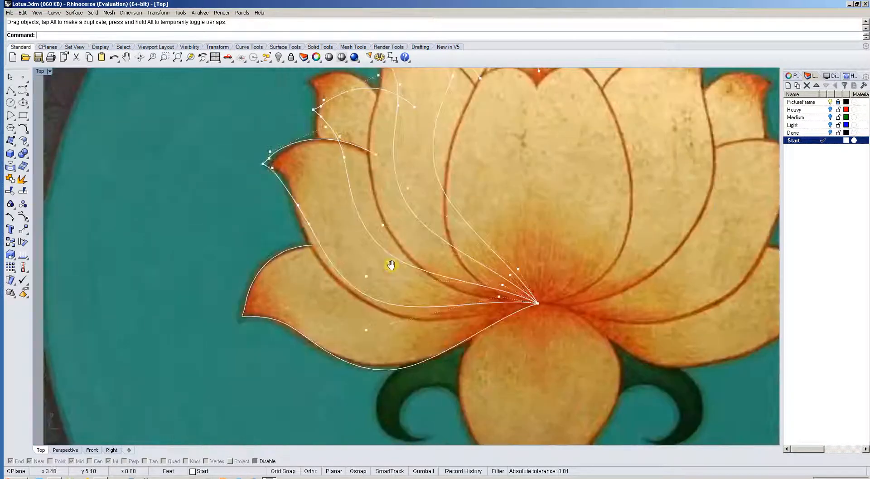
{"action": "right_click_drag", "start_coordinate": [264, 176], "coordinate": [287, 218]}
{"action": "scroll", "coordinate": [293, 231], "scroll_direction": "up", "scroll_amount": 5}
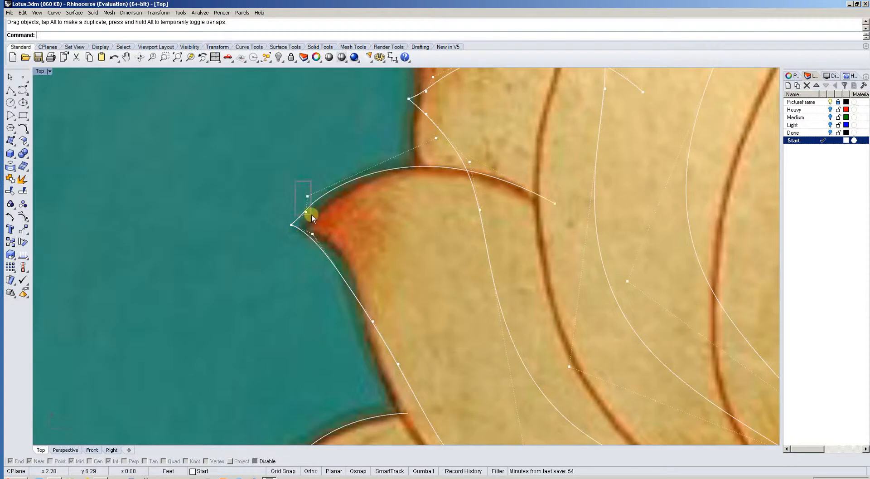
{"action": "left_click_drag", "start_coordinate": [308, 199], "coordinate": [337, 187]}
{"action": "left_click_drag", "start_coordinate": [282, 194], "coordinate": [313, 252]}
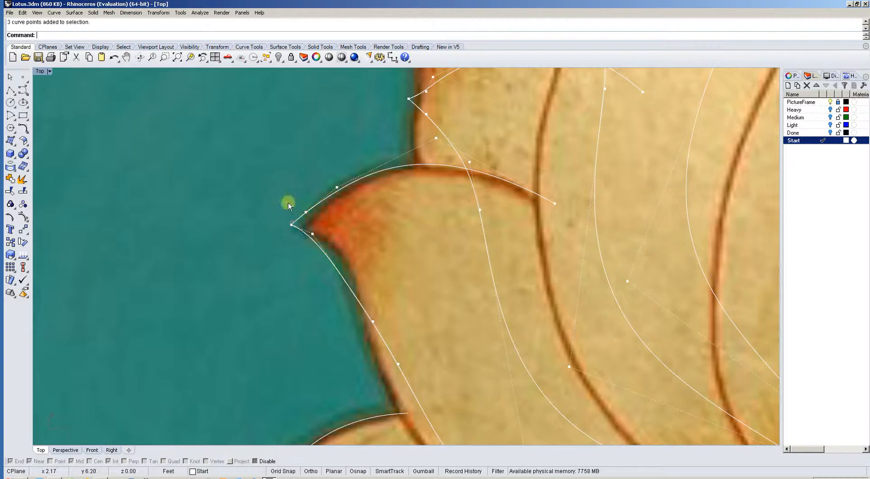
{"action": "left_click_drag", "start_coordinate": [291, 225], "coordinate": [298, 226]}
Move the second petal's two side control points, the upper one inwards and the lower one outwards, to follow the painted outer edge.
{"action": "right_click_drag", "start_coordinate": [360, 302], "coordinate": [340, 241]}
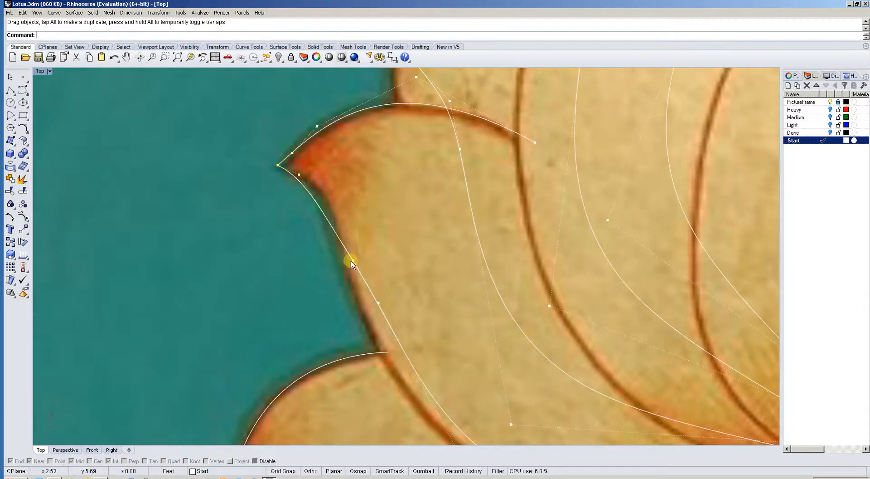
{"action": "left_click", "coordinate": [353, 260]}
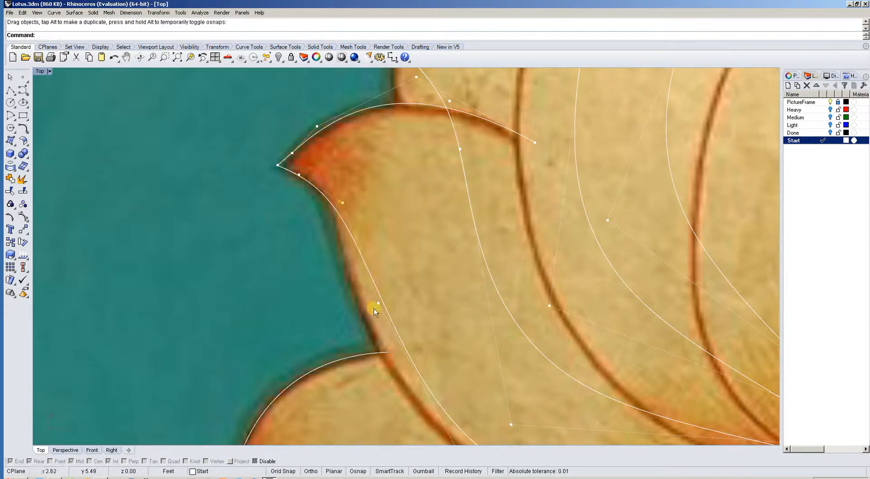
{"action": "left_click_drag", "start_coordinate": [379, 303], "coordinate": [339, 323]}
{"action": "scroll", "coordinate": [369, 334], "scroll_direction": "down", "scroll_amount": 2}
{"action": "right_click_drag", "start_coordinate": [480, 413], "coordinate": [438, 306]}
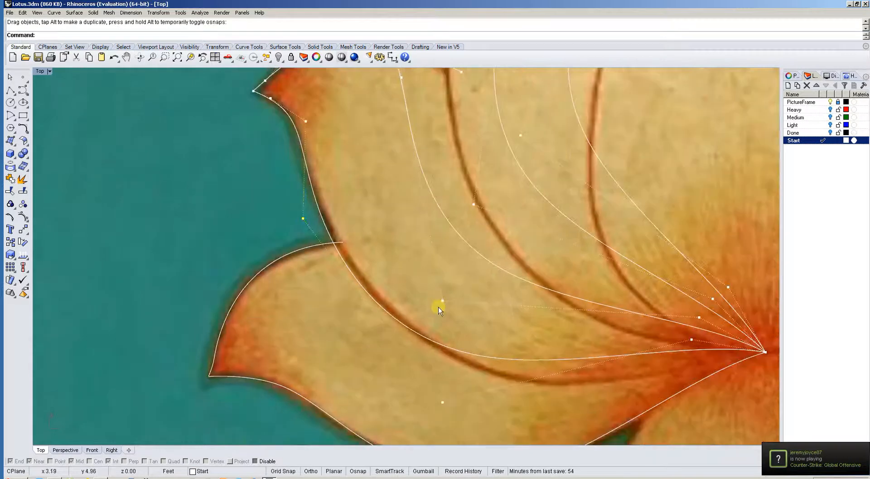
Move the second petal's control points near the flower's centre and below the petal to fit its lower edge.
{"action": "right_click_drag", "start_coordinate": [640, 363], "coordinate": [440, 306]}
{"action": "left_click_drag", "start_coordinate": [492, 281], "coordinate": [434, 326]}
{"action": "left_click", "coordinate": [243, 344]}
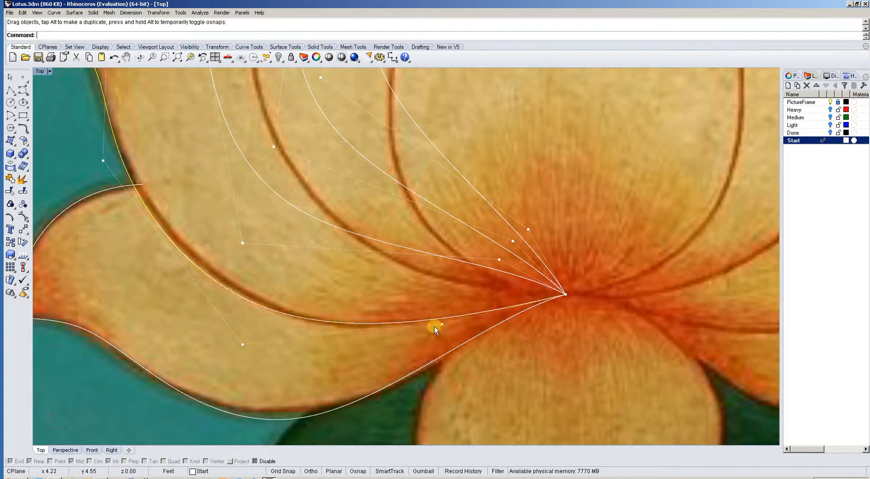
{"action": "left_click_drag", "start_coordinate": [243, 343], "coordinate": [272, 353]}
Lower the third petal curve's control points near the flower's centre and below the petal, and shift its lower side point.
{"action": "scroll", "coordinate": [294, 313], "scroll_direction": "down", "scroll_amount": 5}
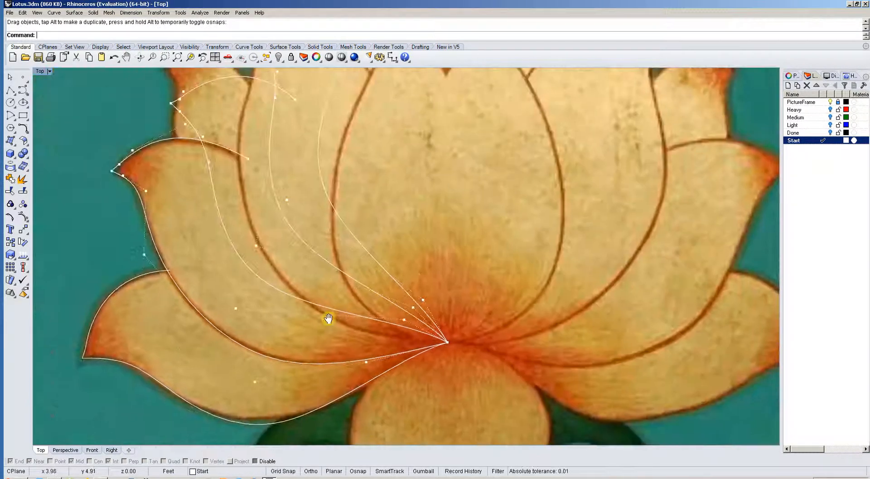
{"action": "left_click_drag", "start_coordinate": [405, 321], "coordinate": [401, 341]}
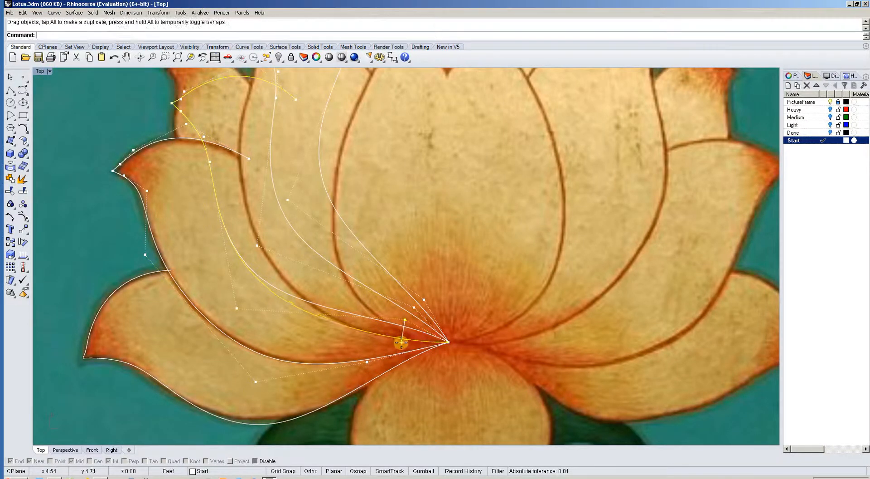
{"action": "right_click_drag", "start_coordinate": [238, 307], "coordinate": [270, 331]}
{"action": "left_click_drag", "start_coordinate": [270, 332], "coordinate": [310, 344]}
{"action": "right_click_drag", "start_coordinate": [294, 254], "coordinate": [307, 312]}
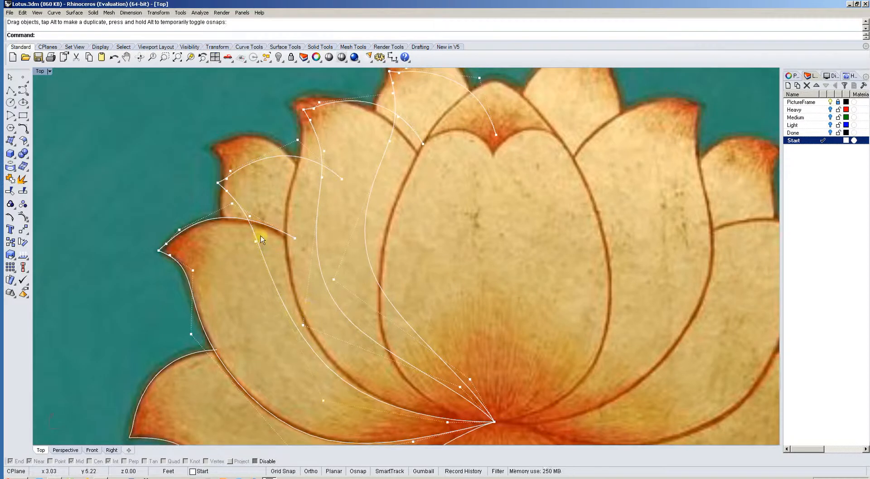
{"action": "mouse_move", "coordinate": [256, 241]}
{"action": "left_mouse_down"}
{"action": "mouse_move", "coordinate": [279, 242]}
{"action": "mouse_move", "coordinate": [267, 242]}
{"action": "left_mouse_up"}
{"action": "right_click_drag", "start_coordinate": [260, 209], "coordinate": [289, 242]}
Move the third petal curve's four tip points together up to the painted tip.
{"action": "scroll", "coordinate": [290, 243], "scroll_direction": "up", "scroll_amount": 6}
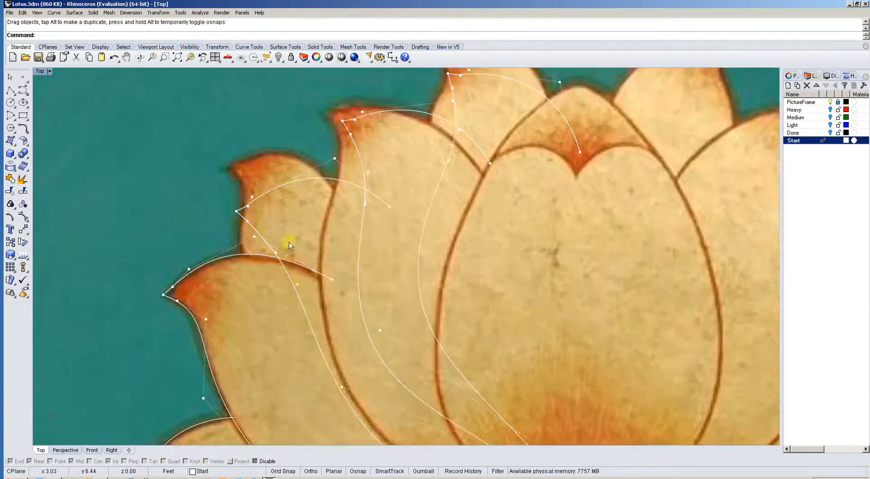
{"action": "left_click_drag", "start_coordinate": [266, 232], "coordinate": [266, 232]}
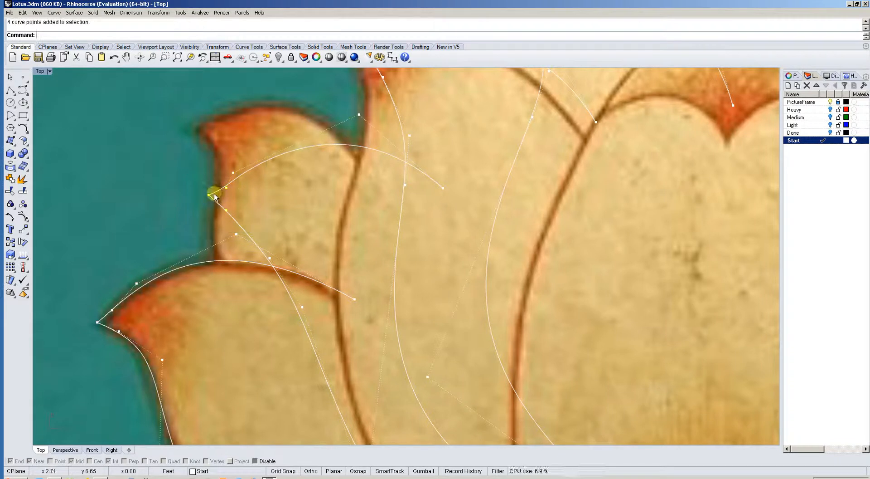
{"action": "left_click_drag", "start_coordinate": [209, 196], "coordinate": [194, 128]}
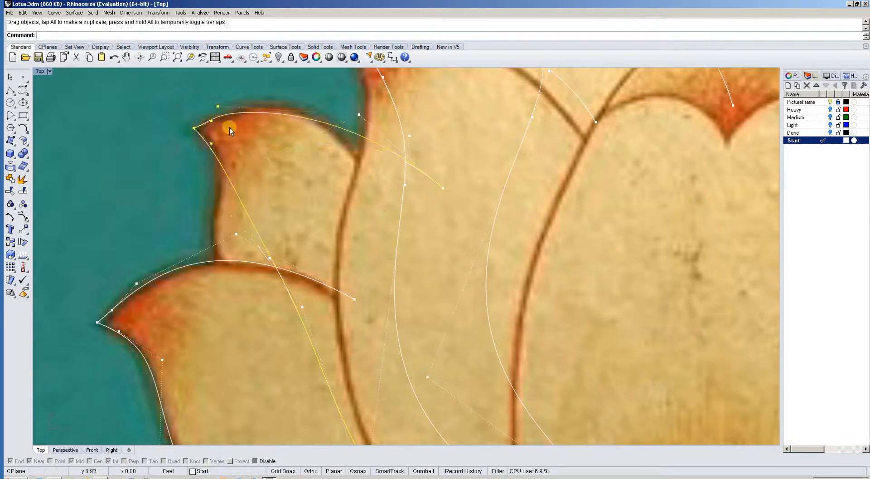
Move the third petal's upper endpoint onto the neighbouring petal's edge and adjust its upper control point to fit the top edge.
{"action": "right_click_drag", "start_coordinate": [343, 134], "coordinate": [293, 158]}
{"action": "left_click_drag", "start_coordinate": [393, 212], "coordinate": [310, 188]}
{"action": "key", "text": "Escape"}
{"action": "right_click_drag", "start_coordinate": [307, 167], "coordinate": [322, 197]}
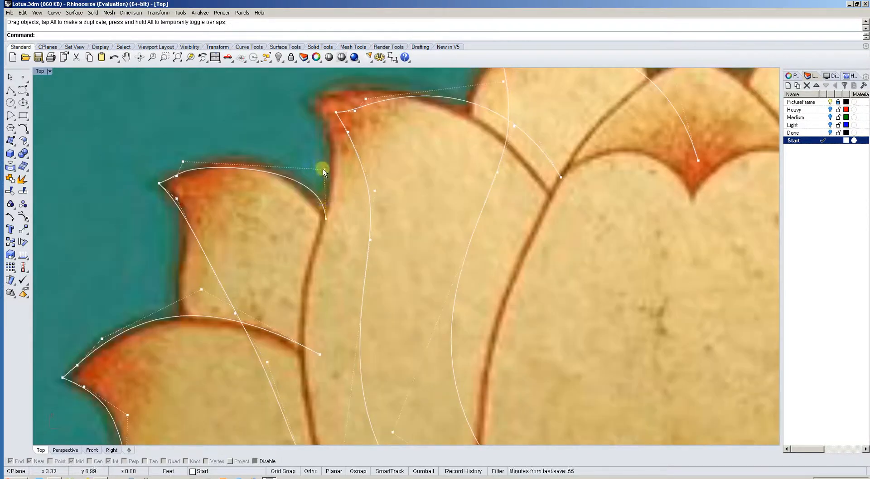
{"action": "left_click_drag", "start_coordinate": [323, 168], "coordinate": [292, 150]}
Move the third petal's two side control points outwards so the curve follows the painted outer edge down to the second petal.
{"action": "mouse_move", "coordinate": [279, 203]}
{"action": "right_mouse_down"}
{"action": "mouse_move", "coordinate": [316, 141]}
{"action": "mouse_move", "coordinate": [276, 212]}
{"action": "right_mouse_up"}
{"action": "right_click_drag", "start_coordinate": [323, 279], "coordinate": [307, 259]}
{"action": "scroll", "coordinate": [284, 194], "scroll_direction": "down", "scroll_amount": 4}
{"action": "left_click_drag", "start_coordinate": [271, 178], "coordinate": [191, 177]}
{"action": "right_click_drag", "start_coordinate": [237, 149], "coordinate": [254, 198]}
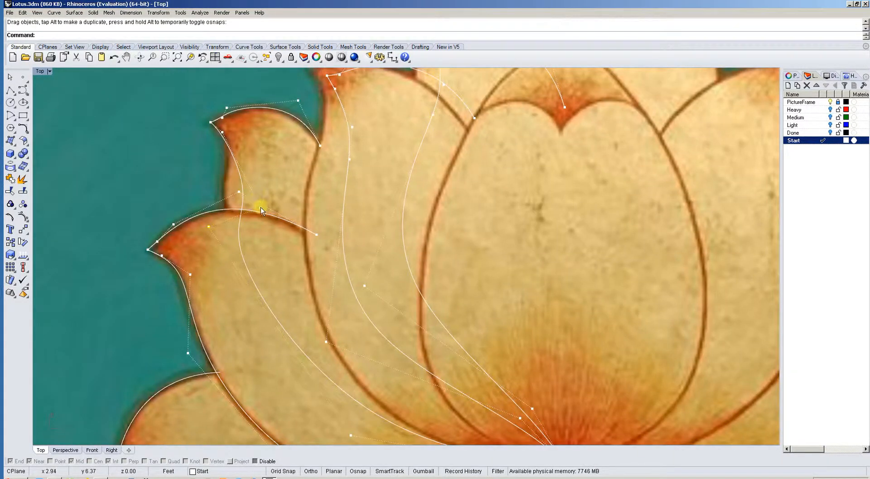
{"action": "left_click_drag", "start_coordinate": [260, 209], "coordinate": [227, 200]}
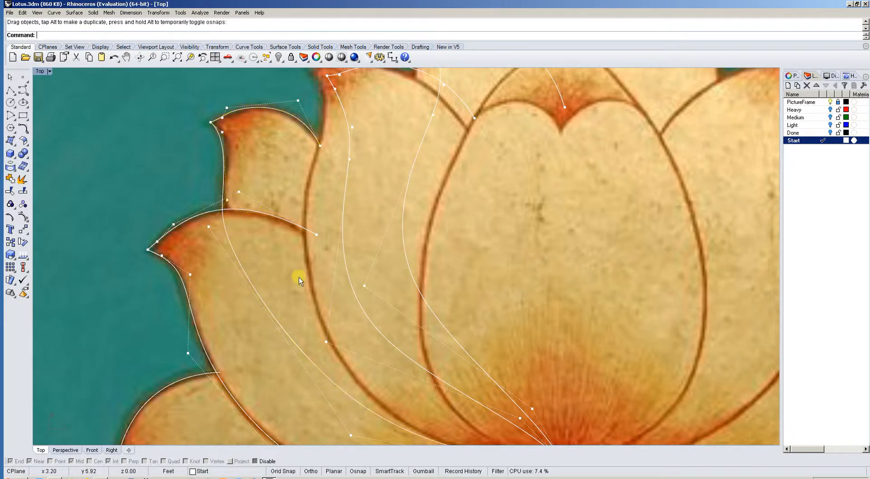
Delete the third petal curve's control points below the petal and near the flower's centre.
{"action": "scroll", "coordinate": [299, 280], "scroll_direction": "down", "scroll_amount": 5}
{"action": "scroll", "coordinate": [301, 298], "scroll_direction": "up", "scroll_amount": 3}
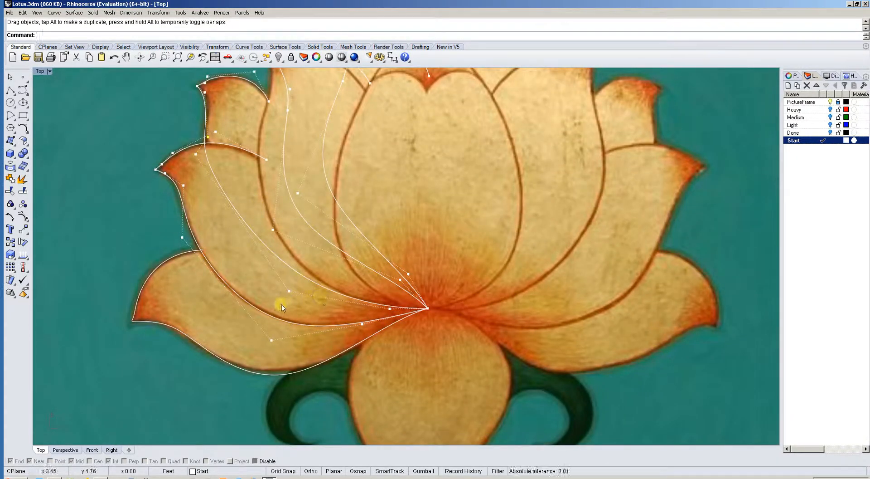
{"action": "key", "text": "Delete"}
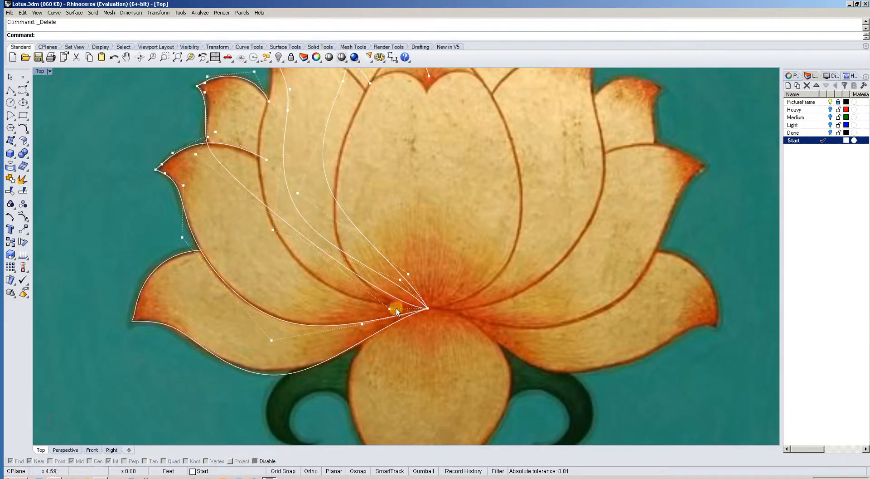
{"action": "key", "text": "Delete"}
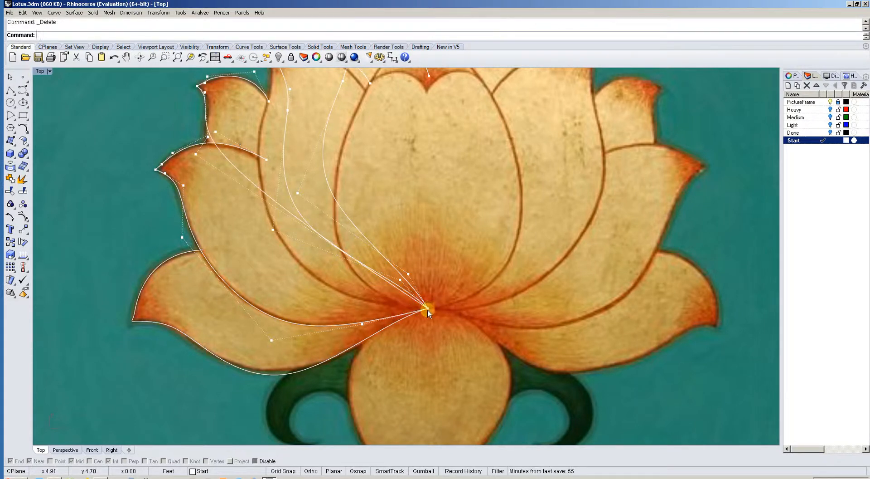
Delete the fourth petal curve's endpoint at the flower's centre and the fourth and fifth curves' control points nearest to it.
{"action": "left_click", "coordinate": [428, 309]}
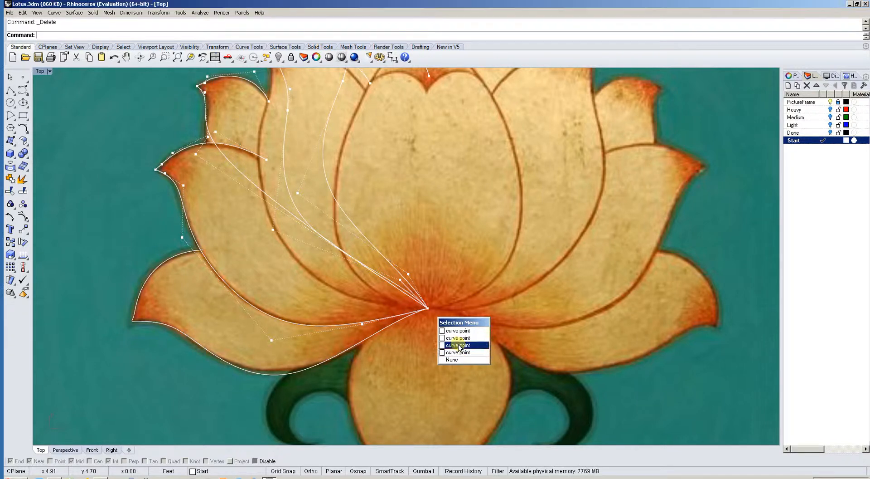
{"action": "left_click", "coordinate": [443, 329]}
{"action": "key", "text": "Delete"}
{"action": "right_click_drag", "start_coordinate": [418, 296], "coordinate": [431, 311]}
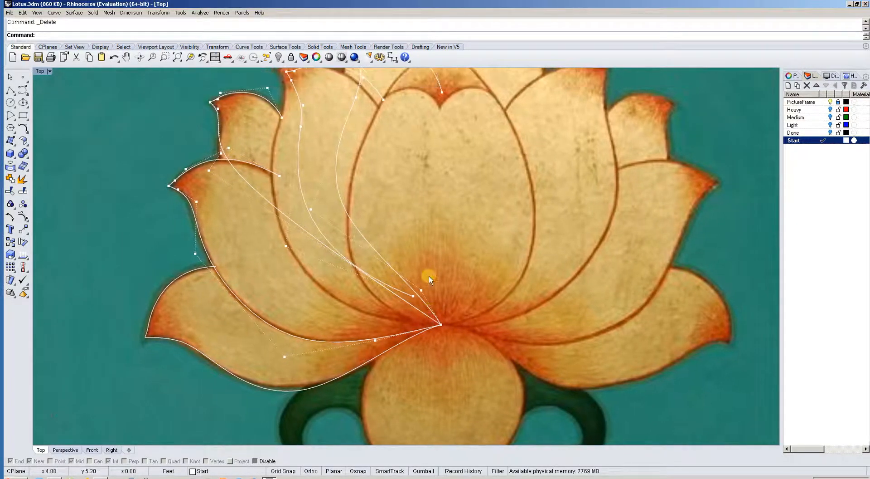
{"action": "left_click_drag", "start_coordinate": [429, 262], "coordinate": [394, 313]}
{"action": "key", "text": "Delete"}
{"action": "right_click_drag", "start_coordinate": [435, 320], "coordinate": [465, 350]}
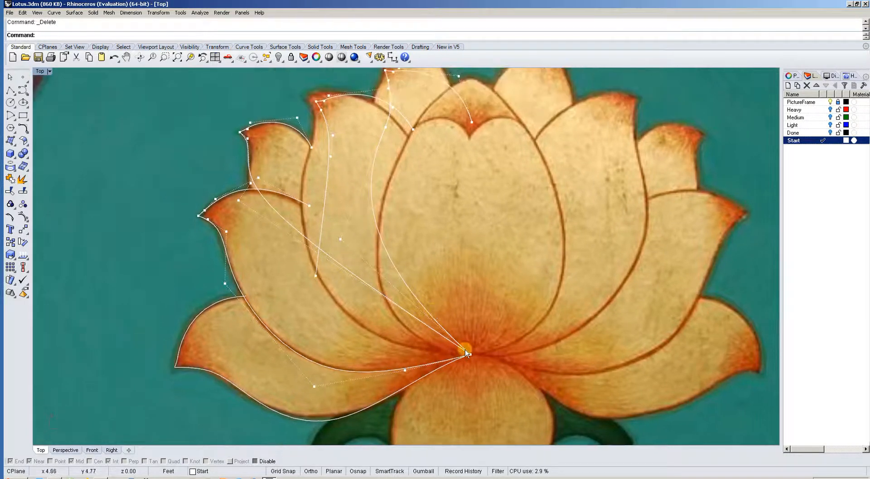
{"action": "right_click_drag", "start_coordinate": [441, 284], "coordinate": [468, 341]}
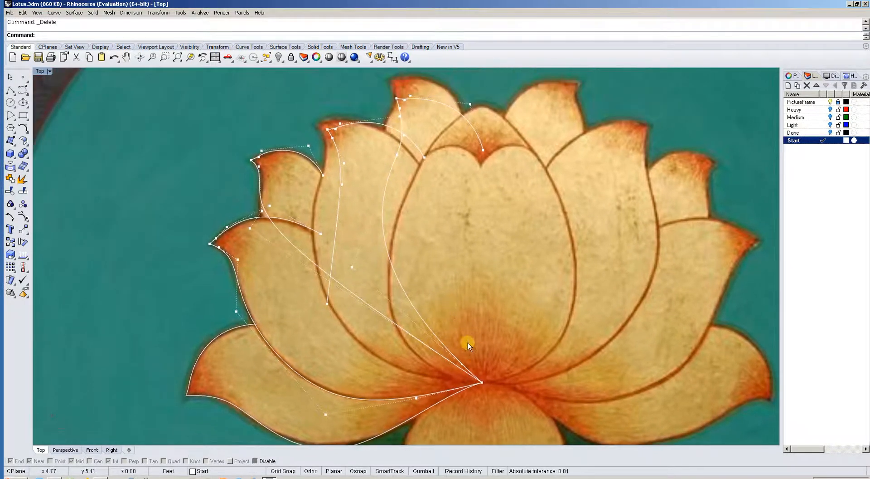
{"action": "left_click", "coordinate": [481, 382]}
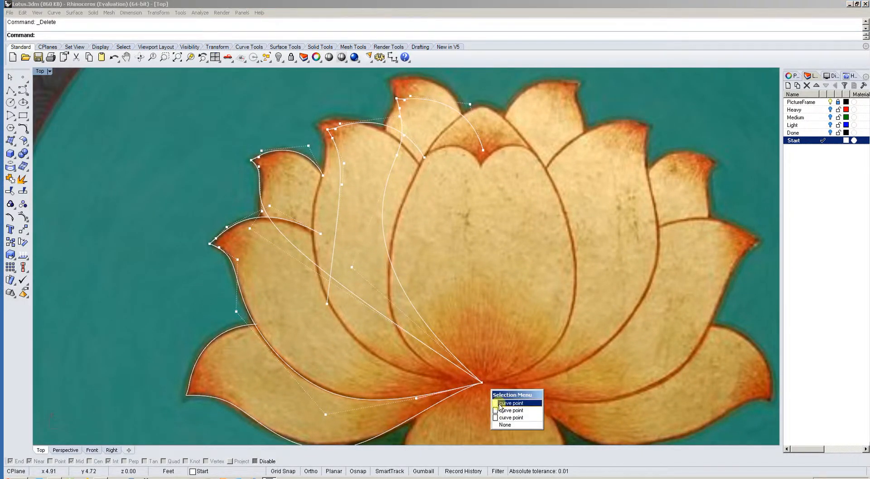
{"action": "left_click", "coordinate": [500, 404]}
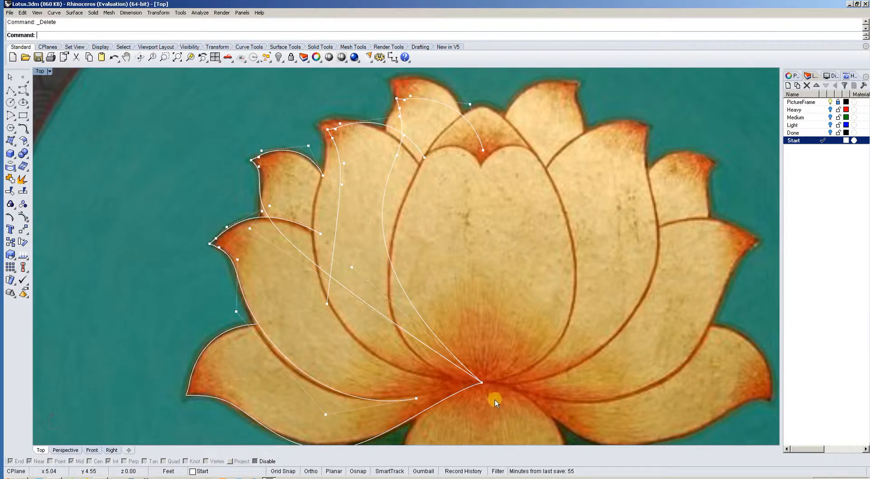
{"action": "key", "text": "ctrl+z"}
Delete the fifth and third petal curves' endpoints at the flower's centre, keeping the second petal's endpoint.
{"action": "left_click", "coordinate": [482, 383]}
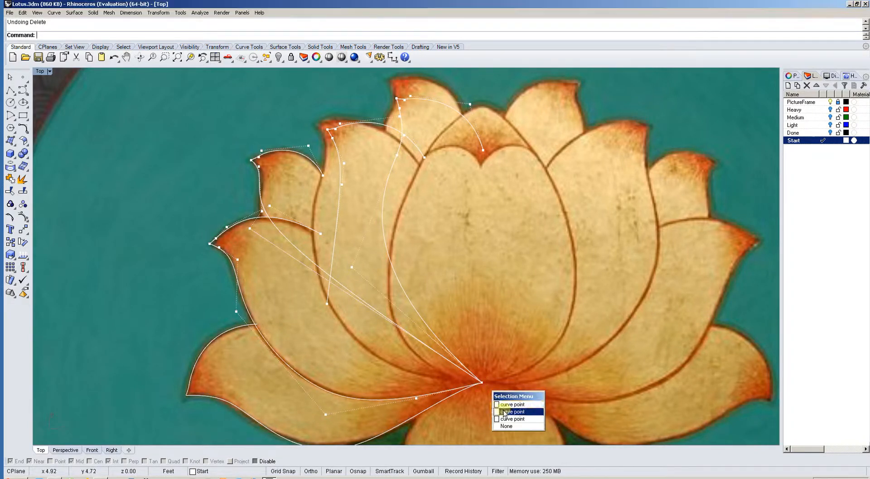
{"action": "left_click", "coordinate": [499, 404]}
{"action": "key", "text": "Delete"}
{"action": "left_click", "coordinate": [482, 383]}
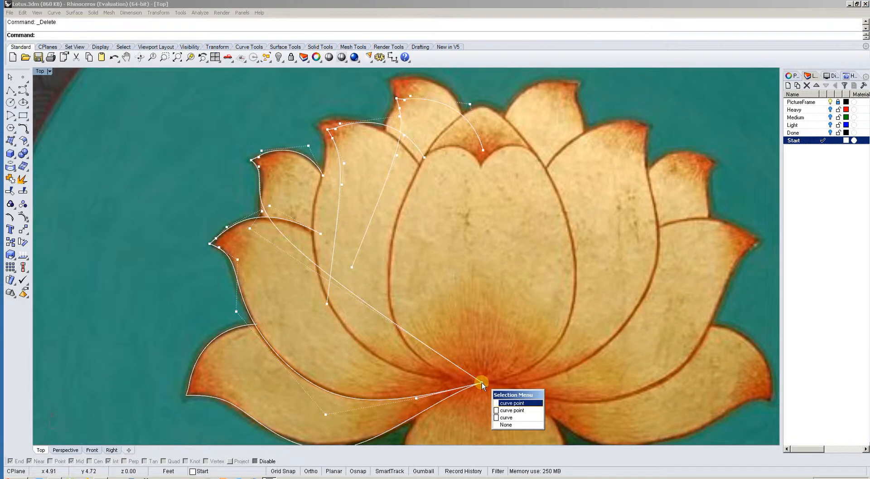
{"action": "left_click", "coordinate": [506, 410]}
{"action": "key", "text": "Delete"}
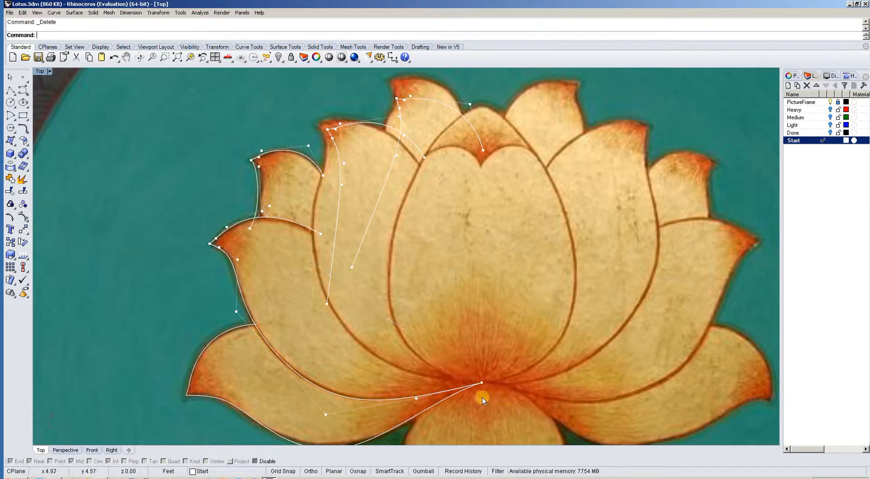
{"action": "right_click_drag", "start_coordinate": [395, 329], "coordinate": [421, 343]}
{"action": "scroll", "coordinate": [290, 239], "scroll_direction": "up", "scroll_amount": 6}
{"action": "right_click_drag", "start_coordinate": [332, 237], "coordinate": [320, 284]}
{"action": "scroll", "coordinate": [341, 254], "scroll_direction": "down", "scroll_amount": 4}
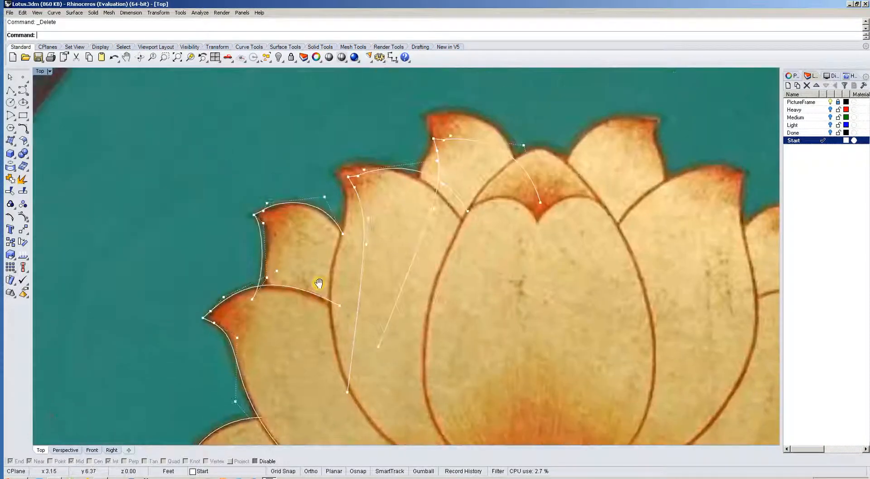
{"action": "scroll", "coordinate": [319, 284], "scroll_direction": "down", "scroll_amount": 4}
{"action": "scroll", "coordinate": [389, 335], "scroll_direction": "up", "scroll_amount": 5}
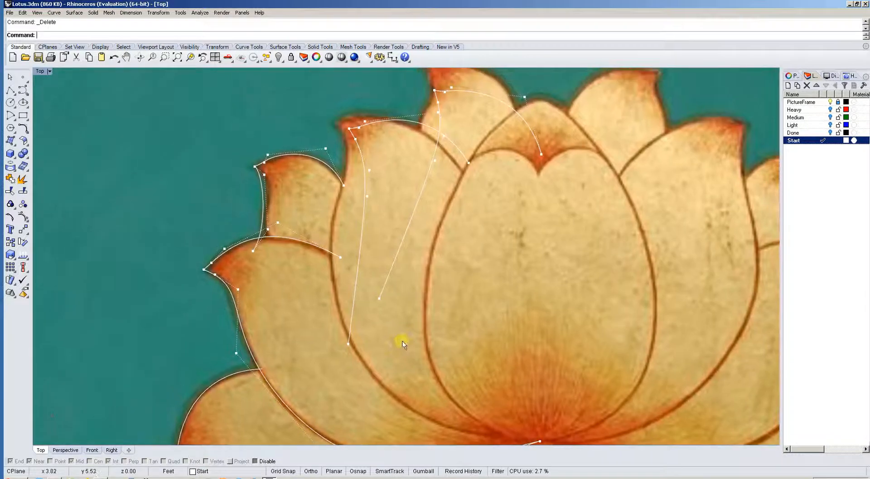
{"action": "right_click_drag", "start_coordinate": [403, 341], "coordinate": [406, 368]}
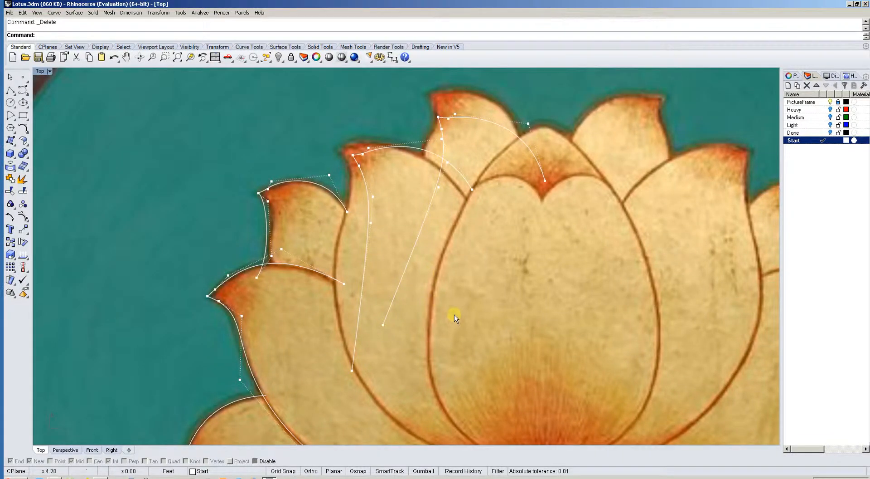
{"action": "scroll", "coordinate": [484, 333], "scroll_direction": "down", "scroll_amount": 3}
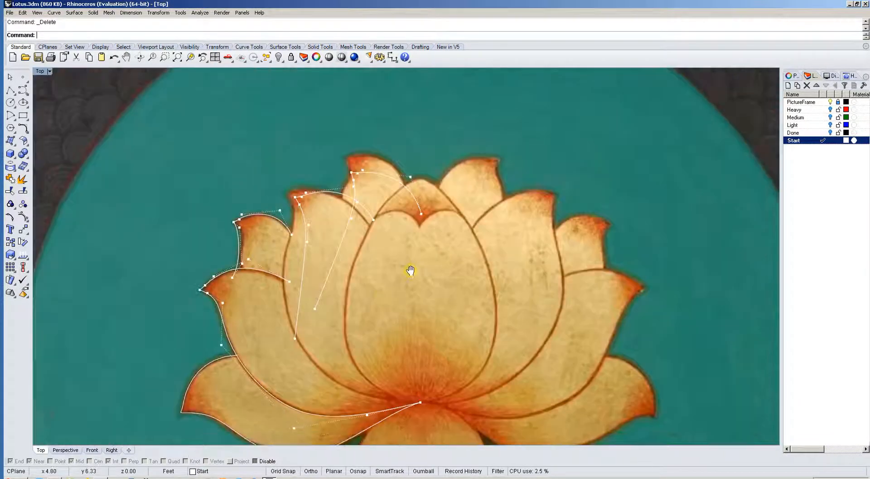
{"action": "key", "text": "Left"}
{"action": "key", "text": "Down"}
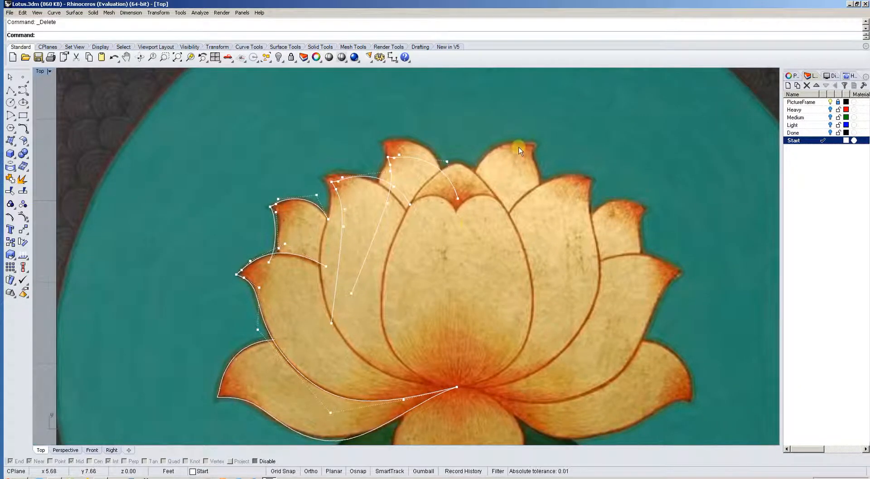
{"action": "right_click_drag", "start_coordinate": [510, 153], "coordinate": [544, 133]}
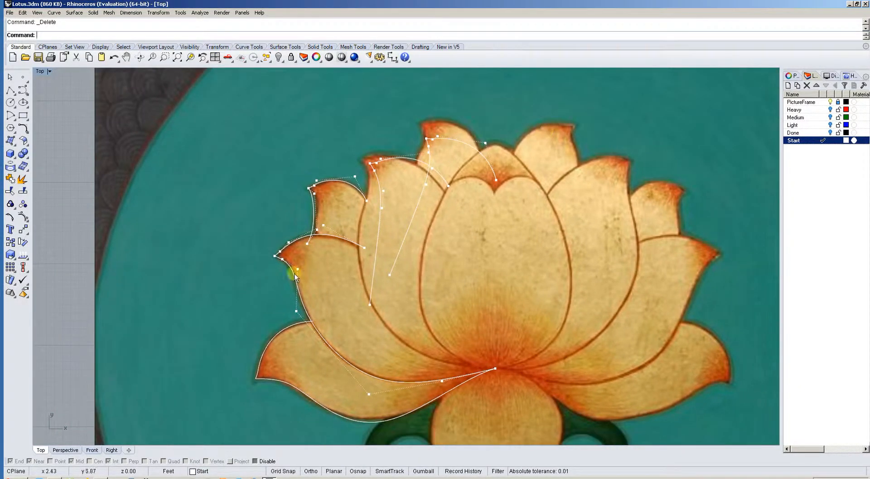
{"action": "right_click_drag", "start_coordinate": [417, 260], "coordinate": [425, 301]}
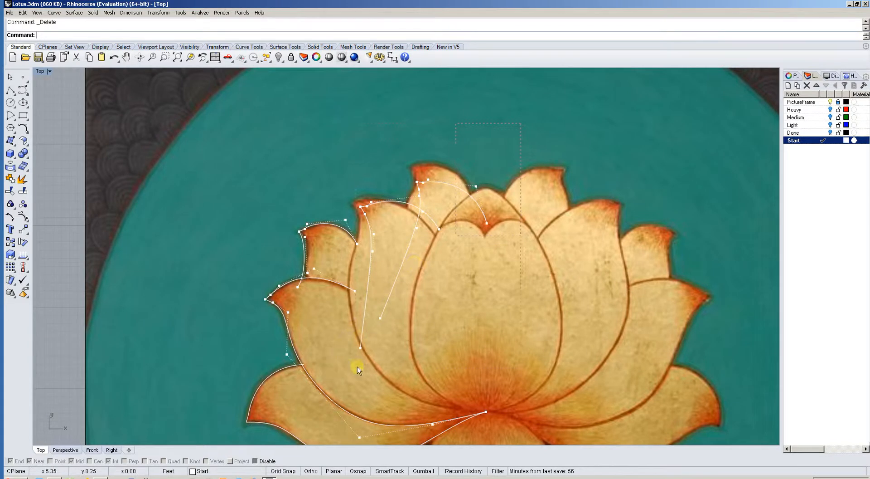
Delete the unfinished fourth and fifth petal curves and turn off the remaining curves' control points.
{"action": "key", "text": "Delete"}
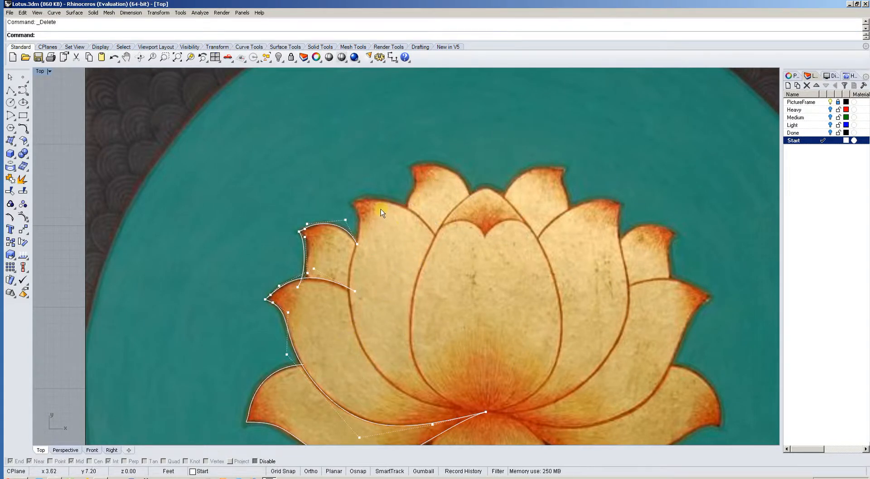
{"action": "right_click_drag", "start_coordinate": [316, 289], "coordinate": [336, 274]}
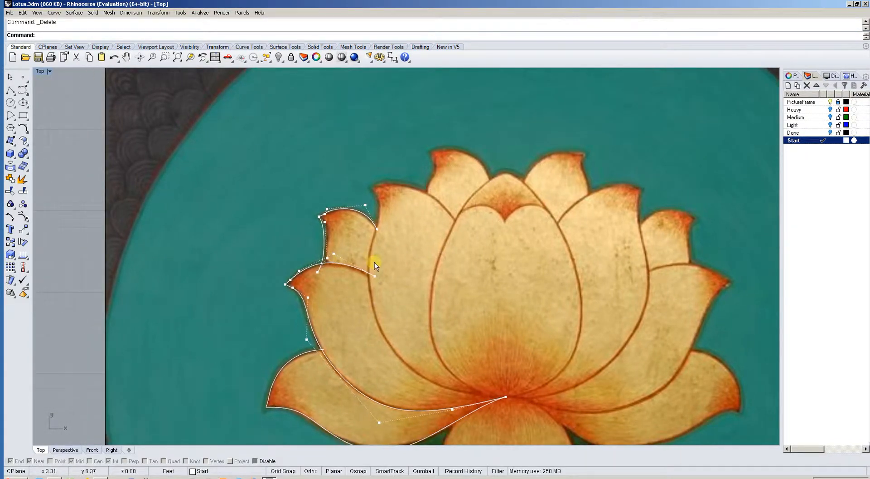
{"action": "key", "text": "Escape"}
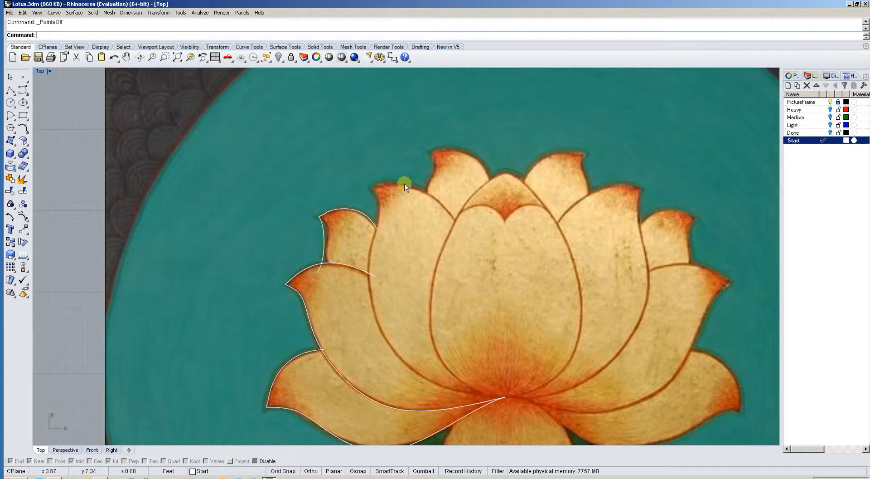
Using all the left petal curves as cutting objects, trim the third petal curve's lower end where it crosses the second petal's upper edge.
{"action": "right_click_drag", "start_coordinate": [399, 225], "coordinate": [412, 166]}
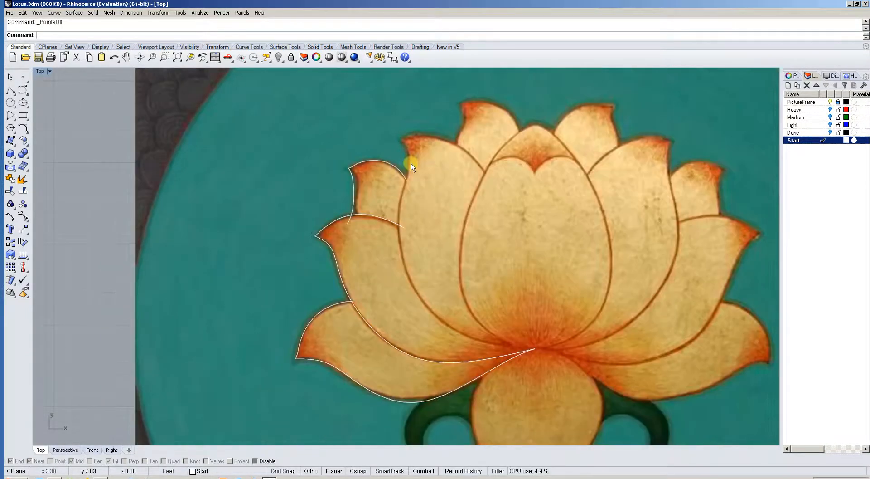
{"action": "left_click_drag", "start_coordinate": [299, 305], "coordinate": [290, 393]}
{"action": "key", "text": "Return"}
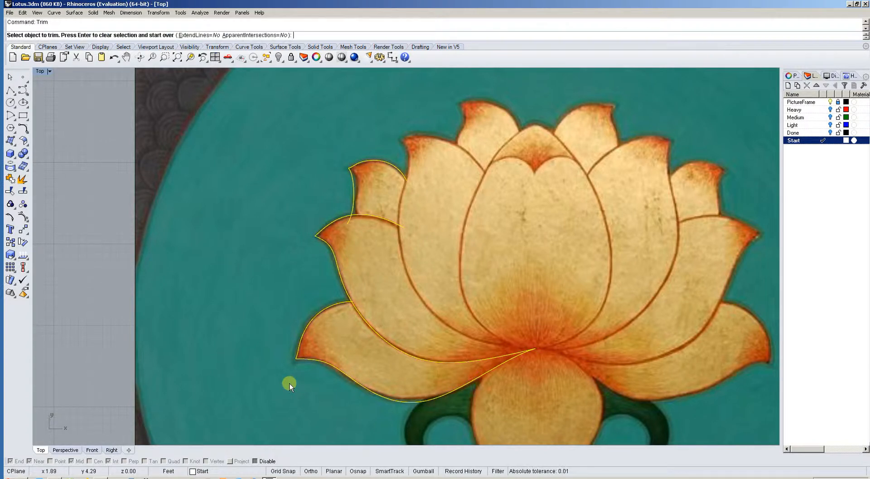
{"action": "scroll", "coordinate": [367, 207], "scroll_direction": "up", "scroll_amount": 4}
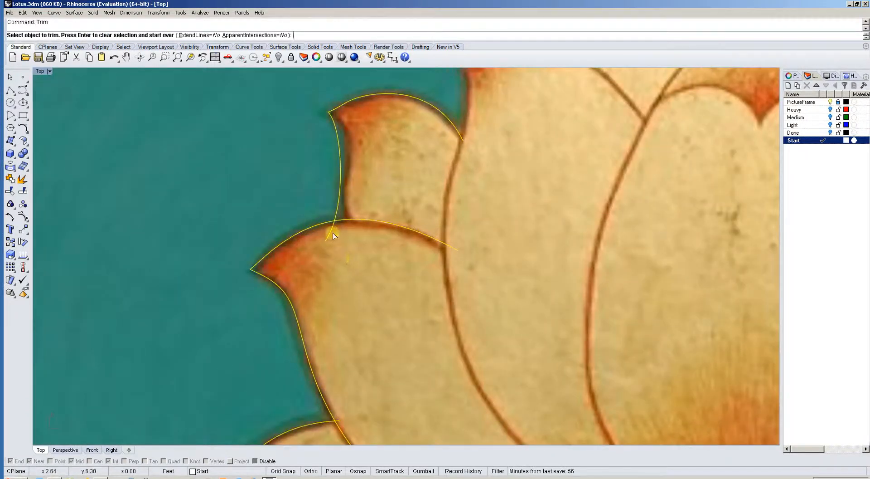
{"action": "left_click", "coordinate": [332, 234]}
{"action": "scroll", "coordinate": [367, 265], "scroll_direction": "down", "scroll_amount": 4}
Trim the lowest left petal curve's upper end where it crosses the second petal's outer edge.
{"action": "scroll", "coordinate": [380, 255], "scroll_direction": "up", "scroll_amount": 3}
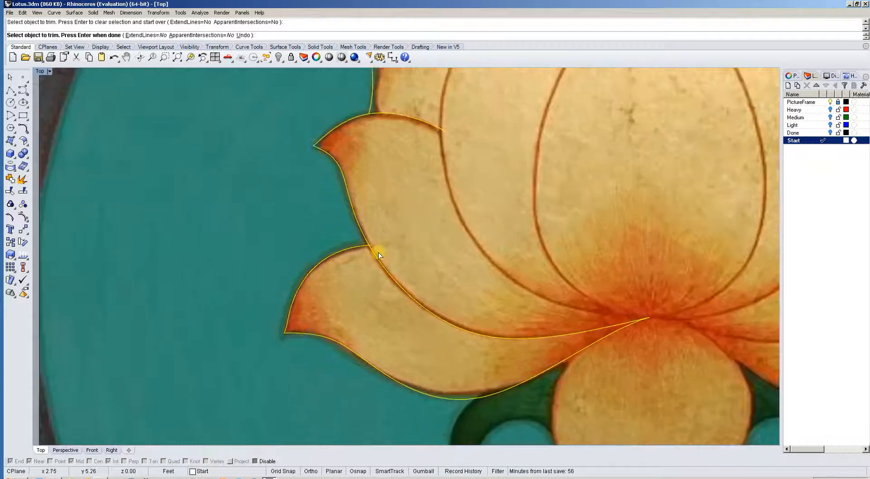
{"action": "scroll", "coordinate": [372, 249], "scroll_direction": "up", "scroll_amount": 5}
{"action": "left_click", "coordinate": [368, 243]}
{"action": "scroll", "coordinate": [376, 249], "scroll_direction": "down", "scroll_amount": 5}
{"action": "mouse_move", "coordinate": [565, 300]}
{"action": "right_mouse_down"}
{"action": "mouse_move", "coordinate": [584, 301]}
{"action": "mouse_move", "coordinate": [565, 317]}
{"action": "right_mouse_up"}
{"action": "scroll", "coordinate": [581, 296], "scroll_direction": "up", "scroll_amount": 5}
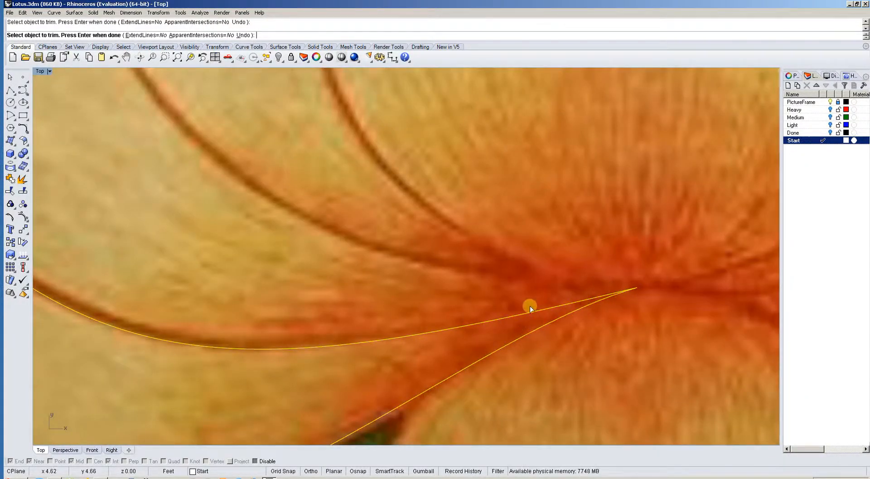
{"action": "scroll", "coordinate": [468, 297], "scroll_direction": "down", "scroll_amount": 8}
{"action": "right_click_drag", "start_coordinate": [453, 249], "coordinate": [420, 265]}
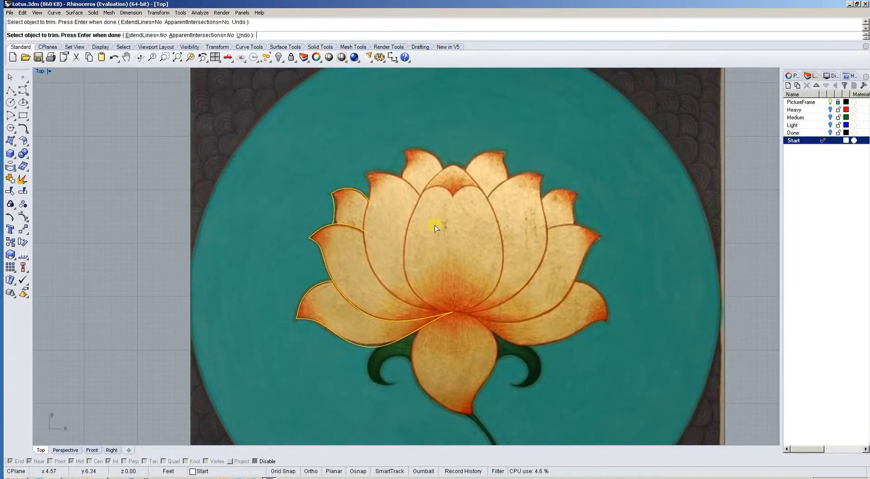
{"action": "key", "text": "Return"}
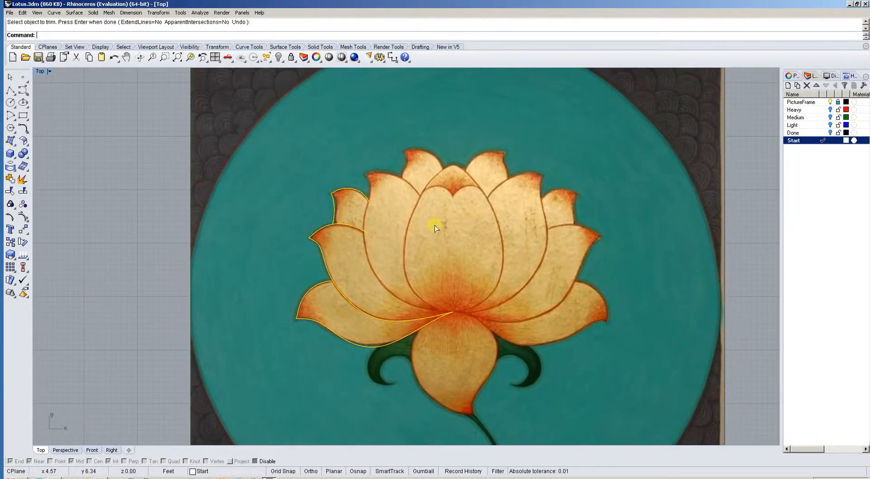
Mirror copies of the left petal curves across a vertical axis snapped to their shared endpoint at the flower's centre, with object snaps and Ortho on.
{"action": "type", "text": "Mirror"}
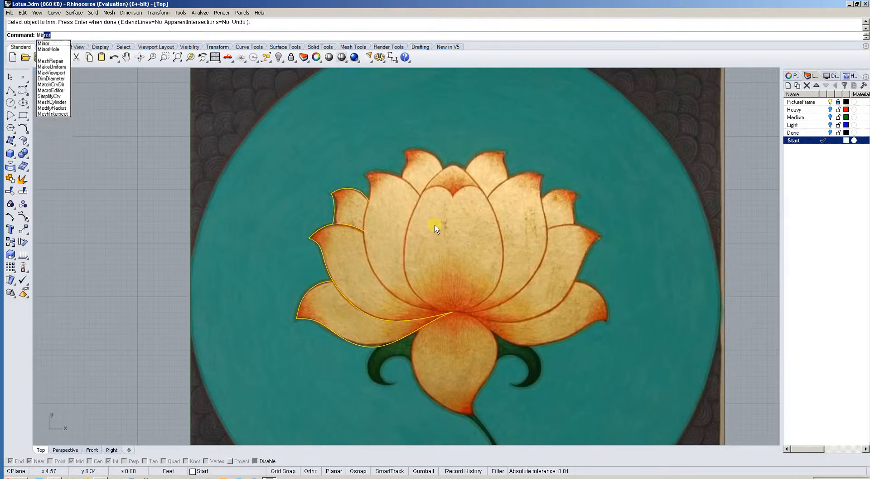
{"action": "key", "text": "Return"}
{"action": "scroll", "coordinate": [490, 354], "scroll_direction": "up", "scroll_amount": 2}
{"action": "scroll", "coordinate": [412, 278], "scroll_direction": "up", "scroll_amount": 8}
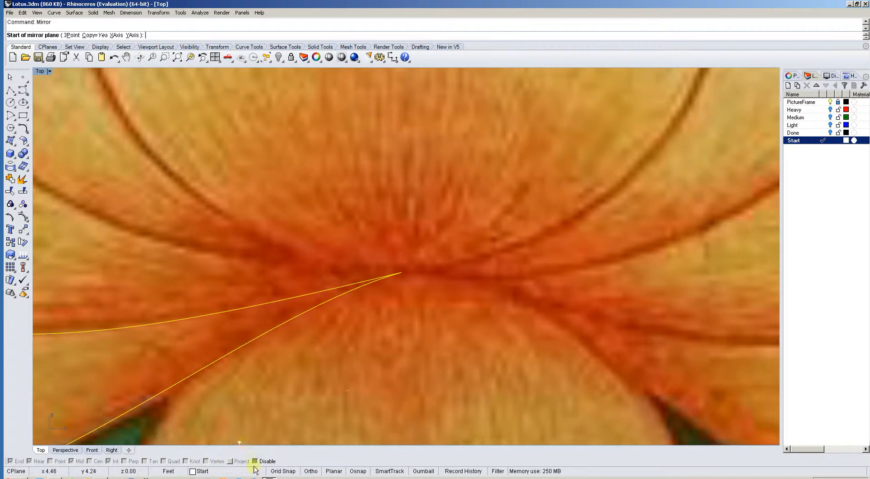
{"action": "left_click", "coordinate": [255, 461]}
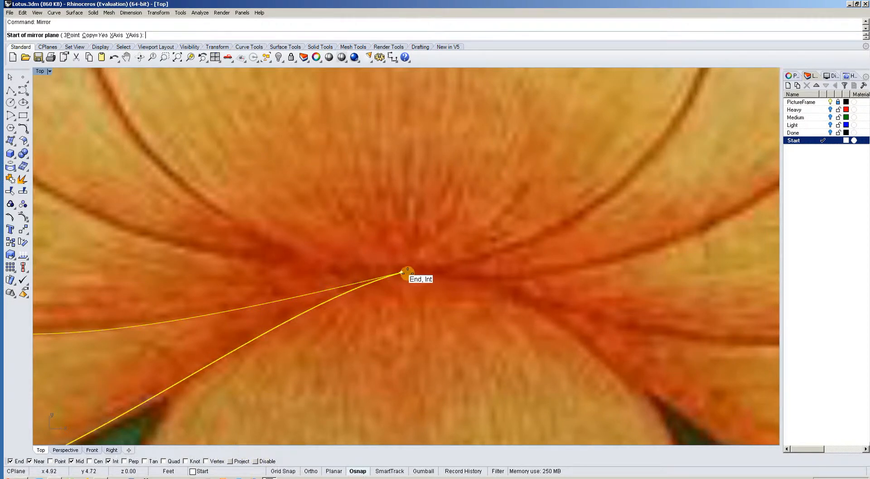
{"action": "scroll", "coordinate": [402, 273], "scroll_direction": "down", "scroll_amount": 6}
{"action": "left_click", "coordinate": [403, 273]}
{"action": "scroll", "coordinate": [412, 284], "scroll_direction": "down", "scroll_amount": 3}
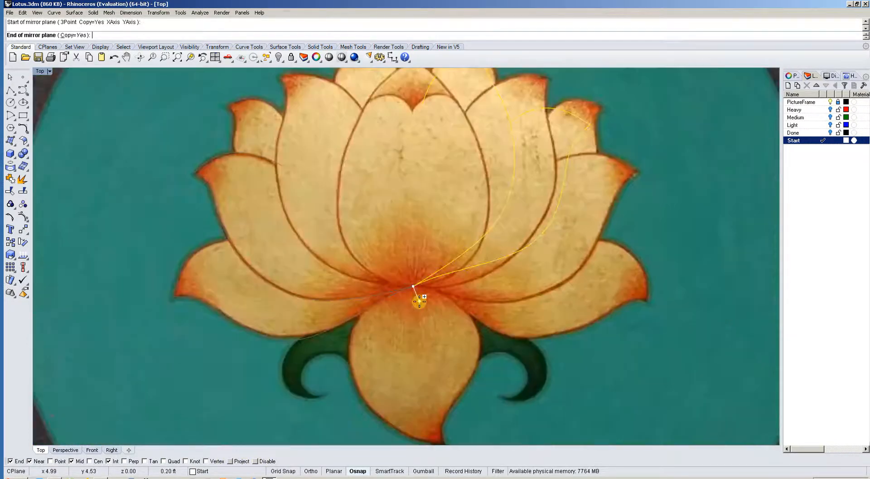
{"action": "key", "text": "F8"}
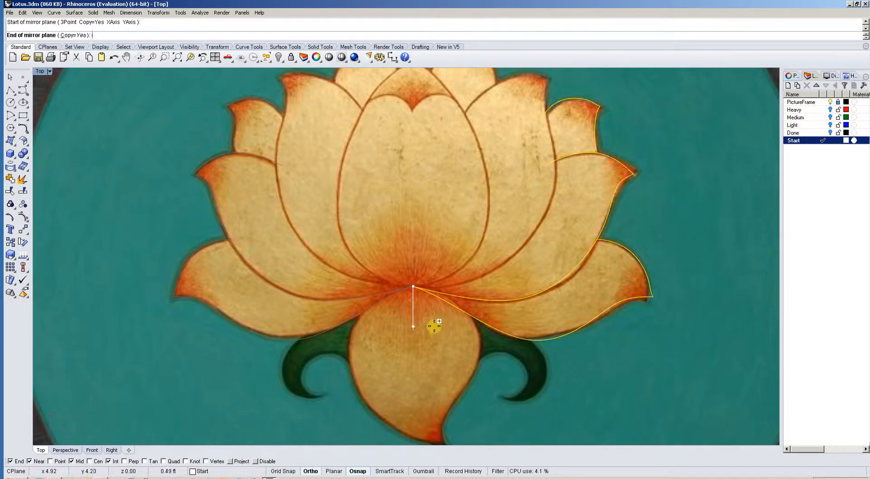
{"action": "left_click", "coordinate": [434, 327]}
Examine how the mirrored petal curves meet at the flower's centre and how they fit the painted right petals.
{"action": "scroll", "coordinate": [453, 286], "scroll_direction": "up", "scroll_amount": 2}
{"action": "scroll", "coordinate": [414, 312], "scroll_direction": "up", "scroll_amount": 1}
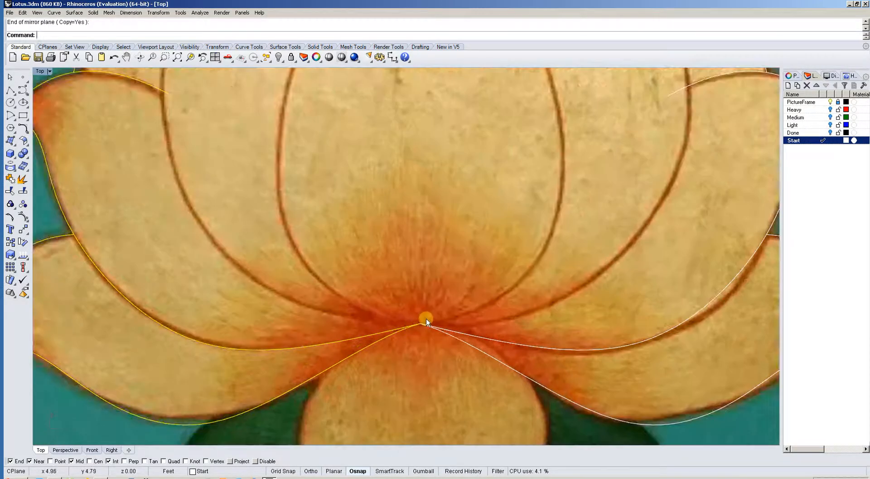
{"action": "scroll", "coordinate": [426, 318], "scroll_direction": "down", "scroll_amount": 3}
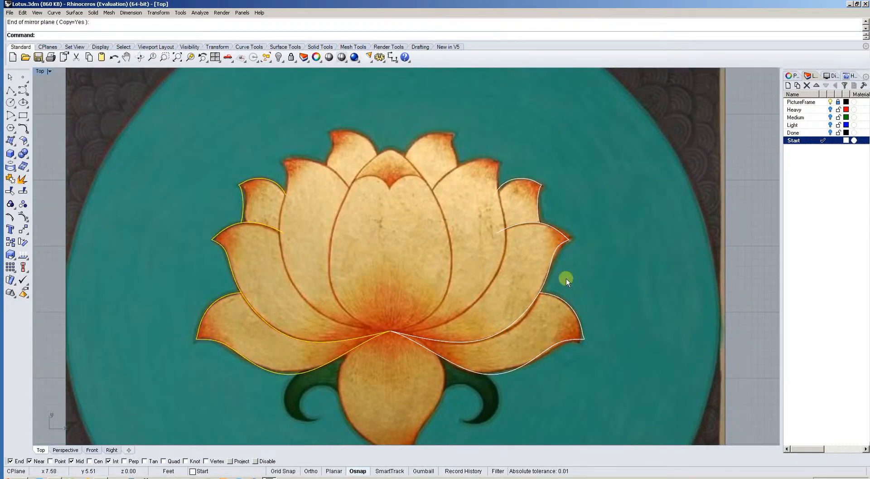
{"action": "scroll", "coordinate": [391, 334], "scroll_direction": "up", "scroll_amount": 3}
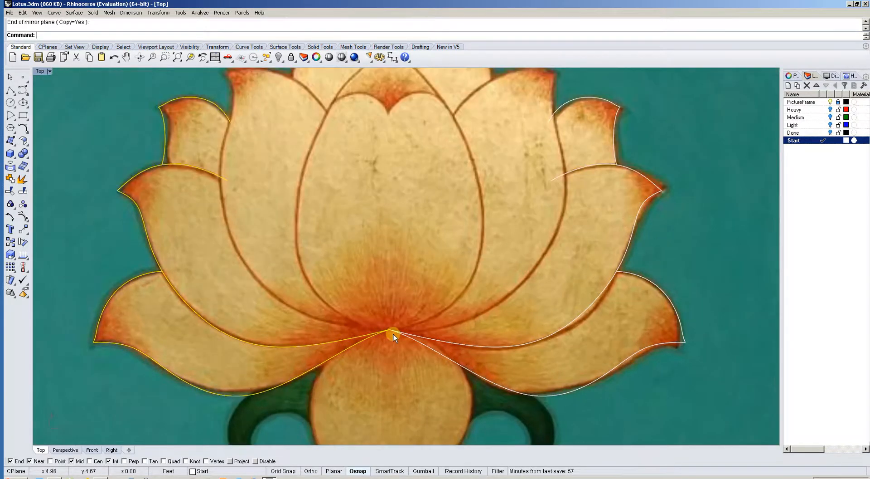
{"action": "scroll", "coordinate": [393, 336], "scroll_direction": "down", "scroll_amount": 3}
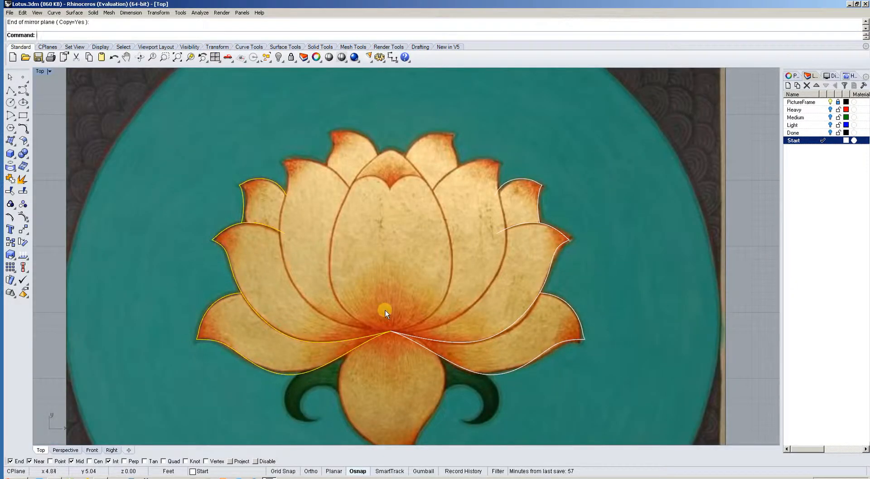
{"action": "scroll", "coordinate": [402, 243], "scroll_direction": "down", "scroll_amount": 1}
{"action": "scroll", "coordinate": [401, 243], "scroll_direction": "down", "scroll_amount": 1}
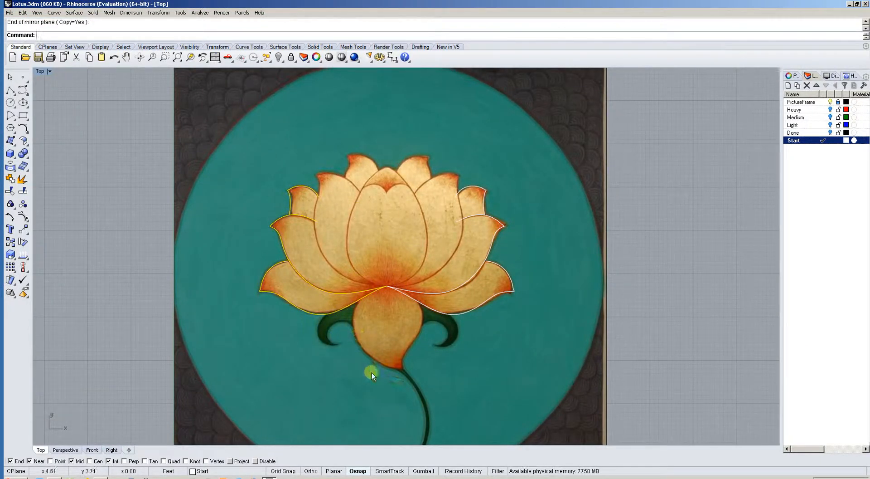
{"action": "scroll", "coordinate": [449, 296], "scroll_direction": "down", "scroll_amount": 2}
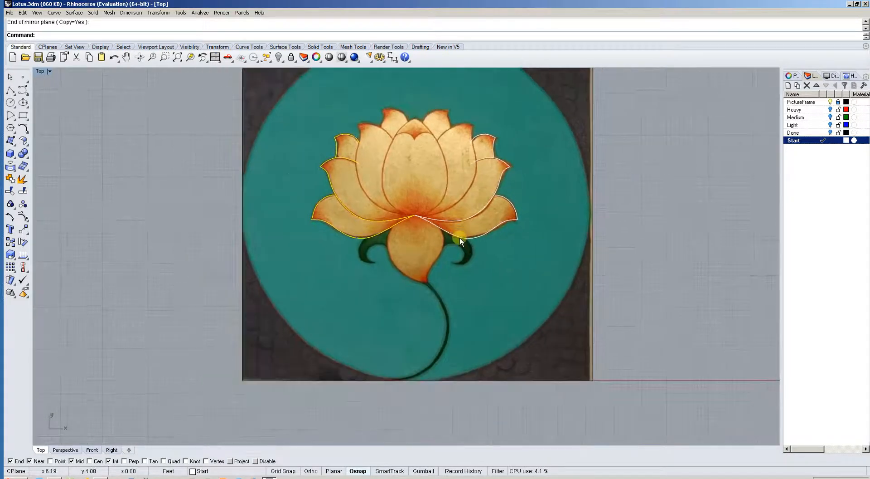
{"action": "scroll", "coordinate": [413, 227], "scroll_direction": "up", "scroll_amount": 4}
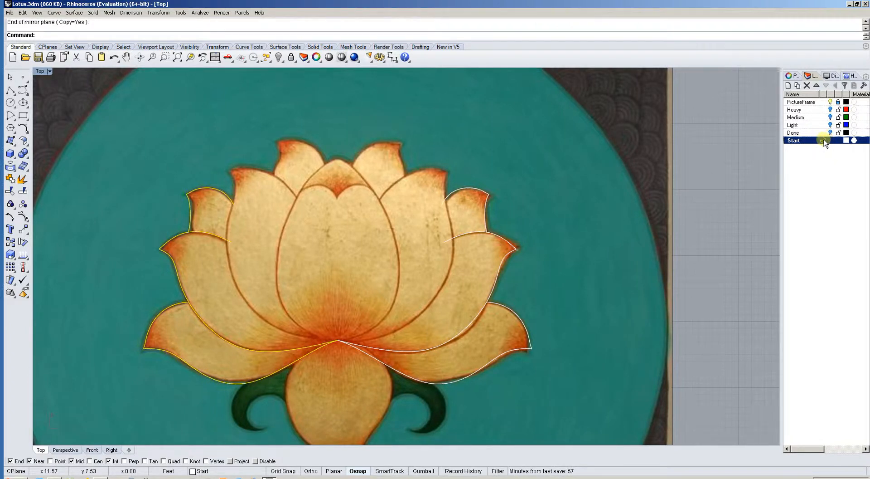
Make the Done layer current and hide the Start and PictureFrame layers so only the finished linework is displayed.
{"action": "double_click", "coordinate": [809, 133]}
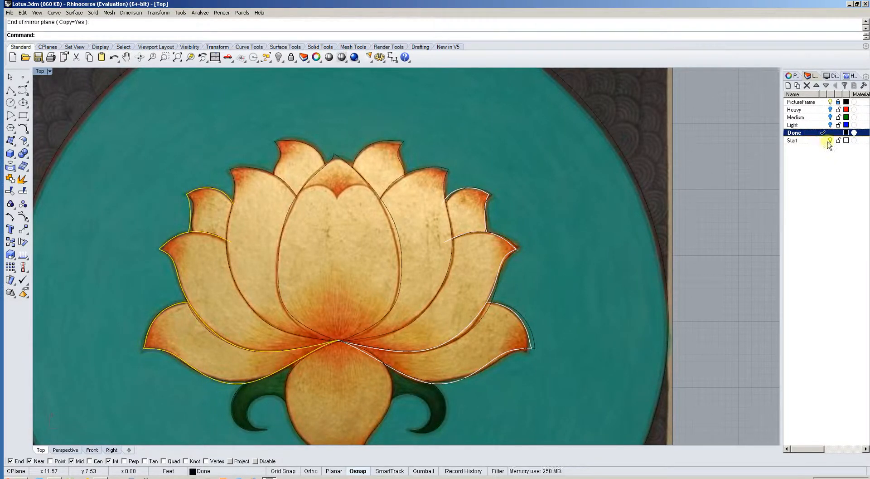
{"action": "left_click", "coordinate": [830, 141]}
{"action": "right_click_drag", "start_coordinate": [414, 218], "coordinate": [428, 208]}
{"action": "scroll", "coordinate": [428, 207], "scroll_direction": "down", "scroll_amount": 2}
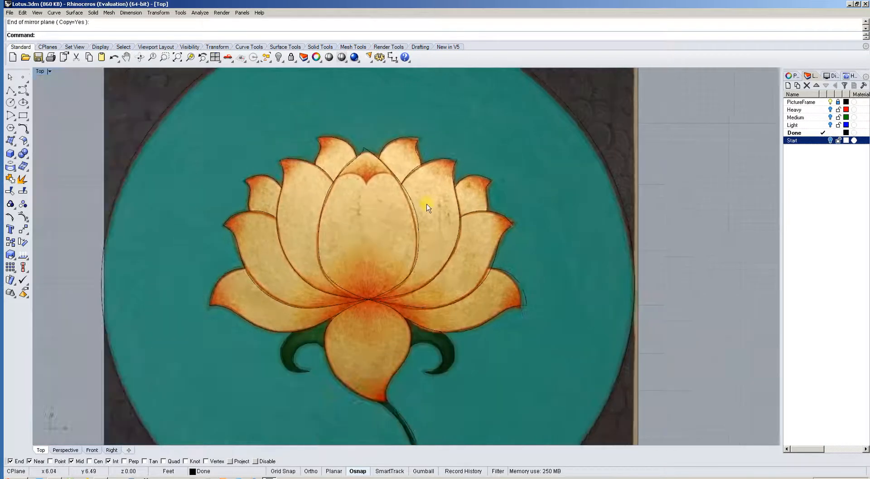
{"action": "left_click", "coordinate": [831, 101]}
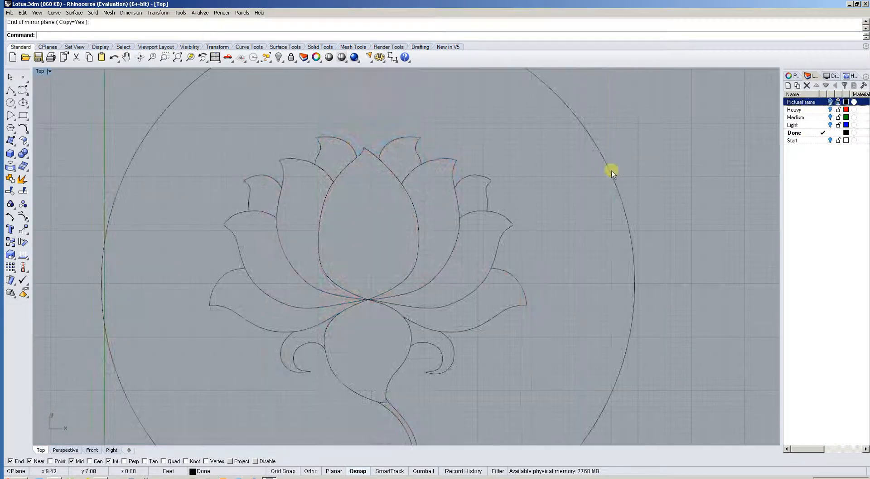
Inspect the finished lotus linework, checking where the petal curves meet at the flower's centre and beside the central petal.
{"action": "right_click_drag", "start_coordinate": [612, 171], "coordinate": [582, 155]}
{"action": "scroll", "coordinate": [582, 155], "scroll_direction": "down", "scroll_amount": 2}
{"action": "scroll", "coordinate": [342, 269], "scroll_direction": "up", "scroll_amount": 14}
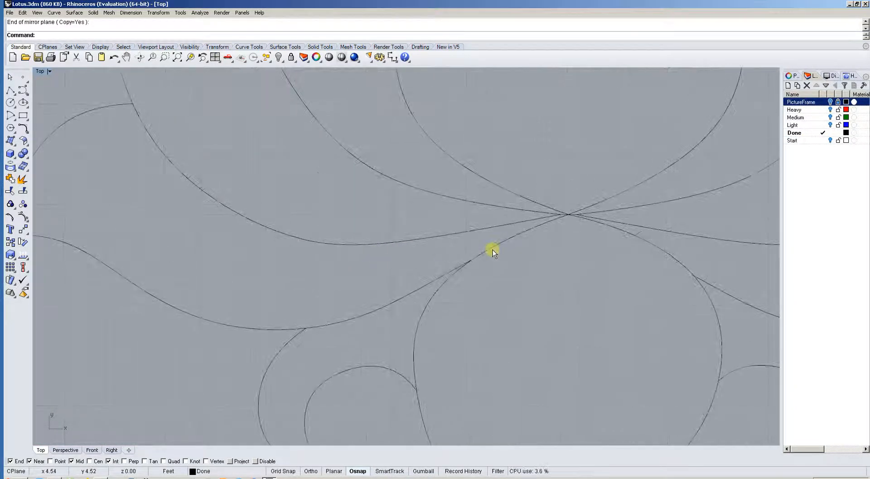
{"action": "right_click_drag", "start_coordinate": [523, 238], "coordinate": [322, 273]}
{"action": "scroll", "coordinate": [387, 270], "scroll_direction": "up", "scroll_amount": 6}
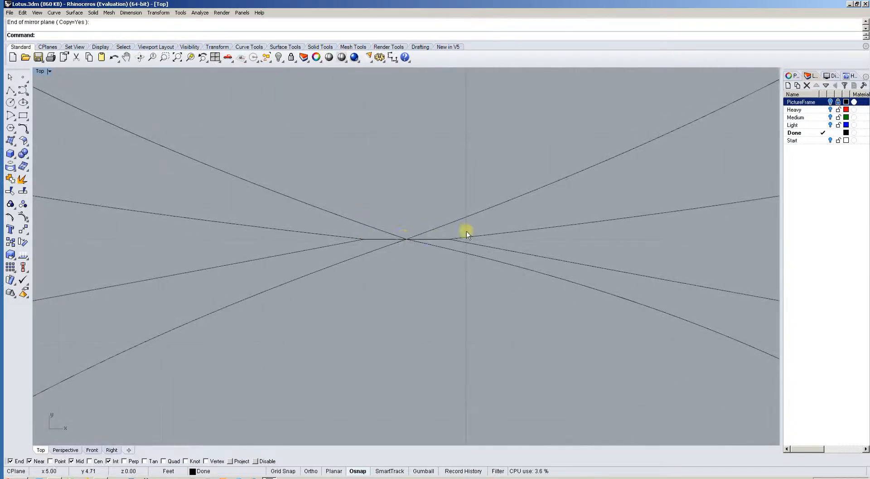
{"action": "scroll", "coordinate": [467, 230], "scroll_direction": "down", "scroll_amount": 10}
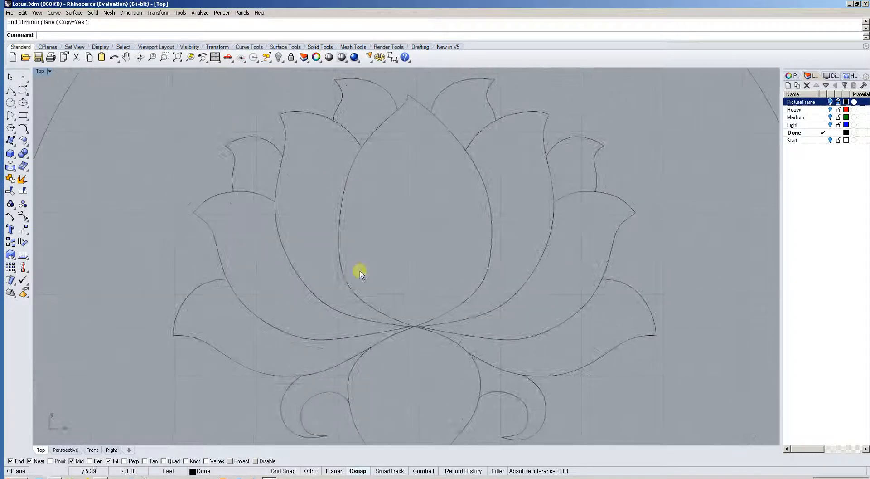
{"action": "scroll", "coordinate": [340, 237], "scroll_direction": "down", "scroll_amount": 2}
{"action": "scroll", "coordinate": [338, 196], "scroll_direction": "up", "scroll_amount": 10}
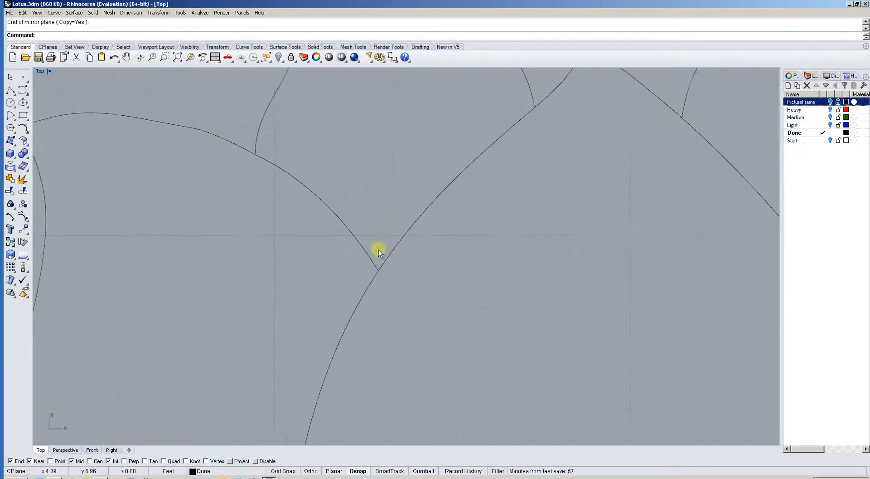
Move the end control point of the petal curve left of the central petal back so it stops short of the central petal's outline.
{"action": "left_click", "coordinate": [368, 252]}
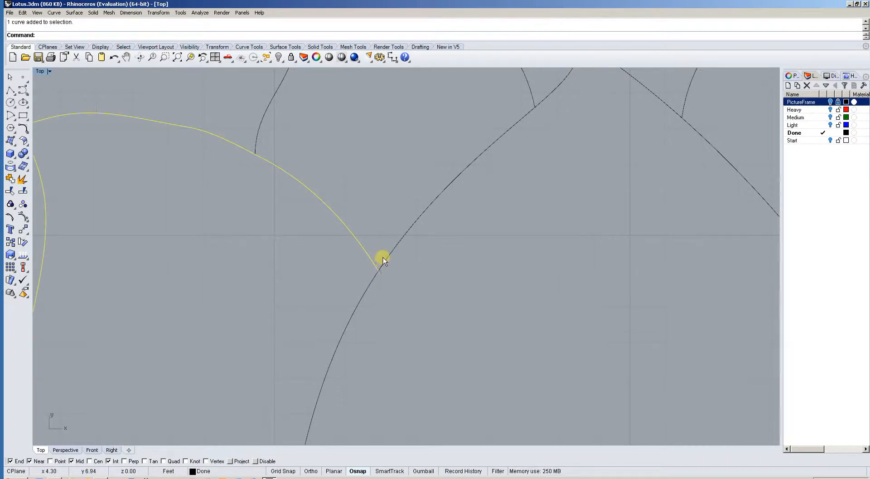
{"action": "key", "text": "F10"}
{"action": "left_click_drag", "start_coordinate": [377, 263], "coordinate": [375, 268]}
{"action": "left_click_drag", "start_coordinate": [363, 247], "coordinate": [364, 249]}
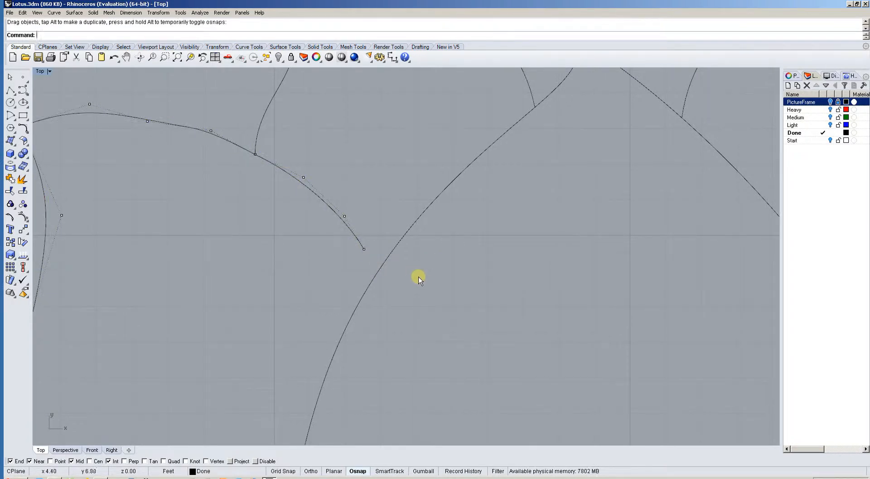
{"action": "key", "text": "Escape"}
Turn off the control points and extend the shortened petal curve left of the central petal to meet the central petal's outline.
{"action": "right_click_drag", "start_coordinate": [414, 263], "coordinate": [410, 256]}
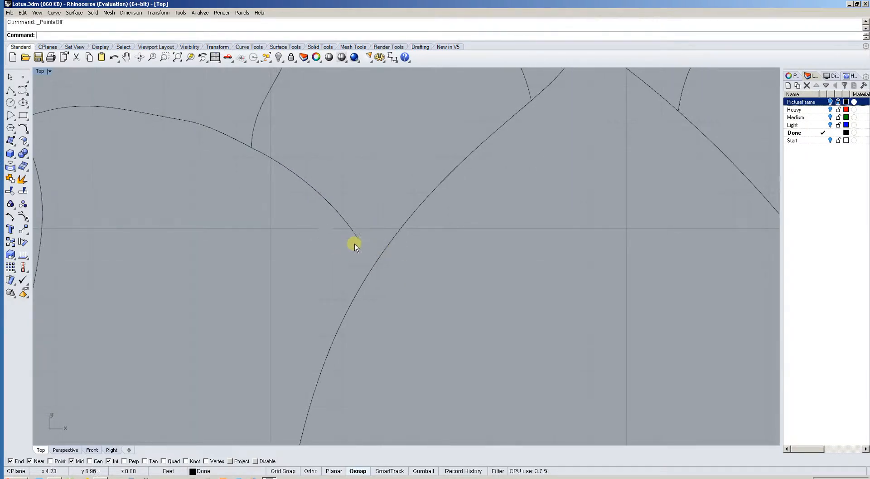
{"action": "scroll", "coordinate": [360, 251], "scroll_direction": "down", "scroll_amount": 5}
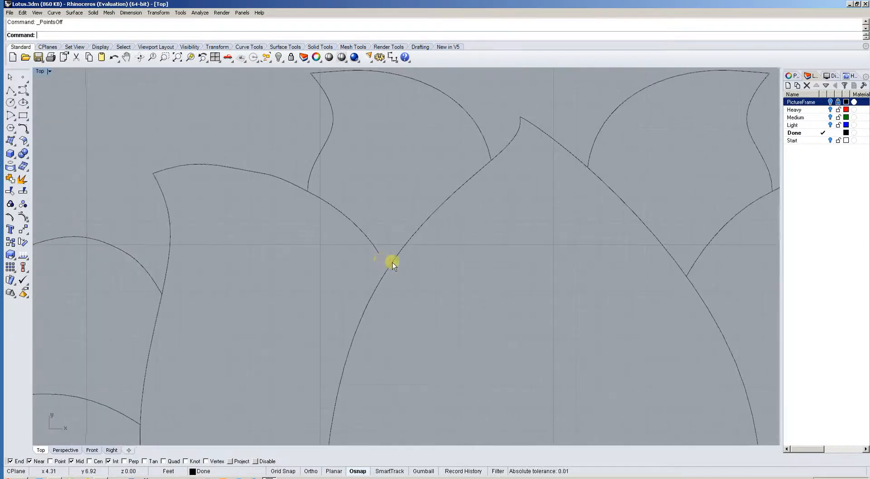
{"action": "left_click", "coordinate": [388, 257]}
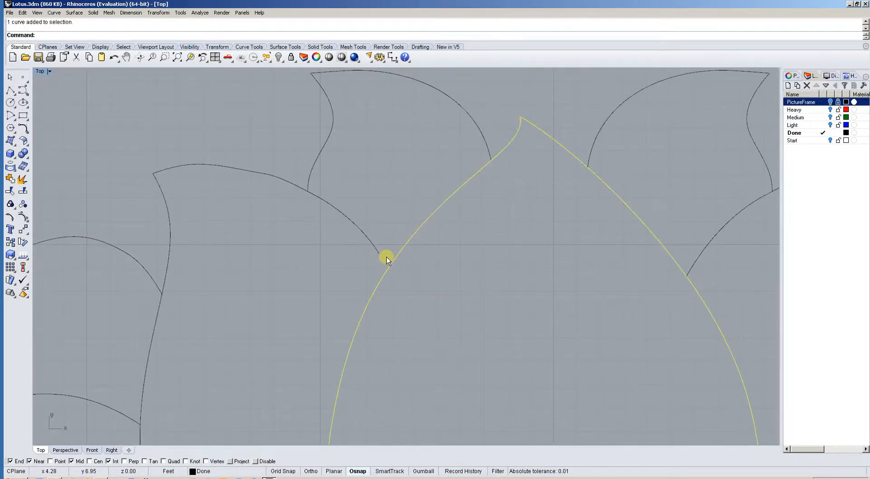
{"action": "key", "text": "Escape"}
{"action": "type", "text": "Extend"}
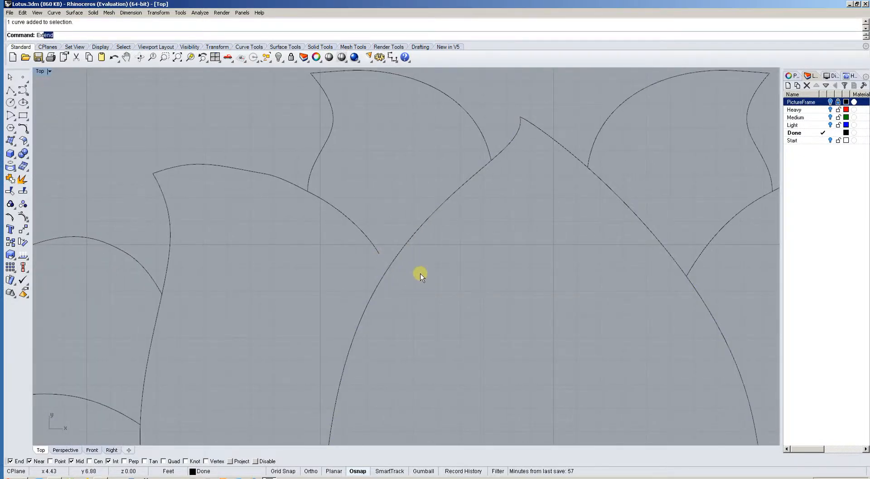
{"action": "key", "text": "Return"}
{"action": "left_click", "coordinate": [390, 260]}
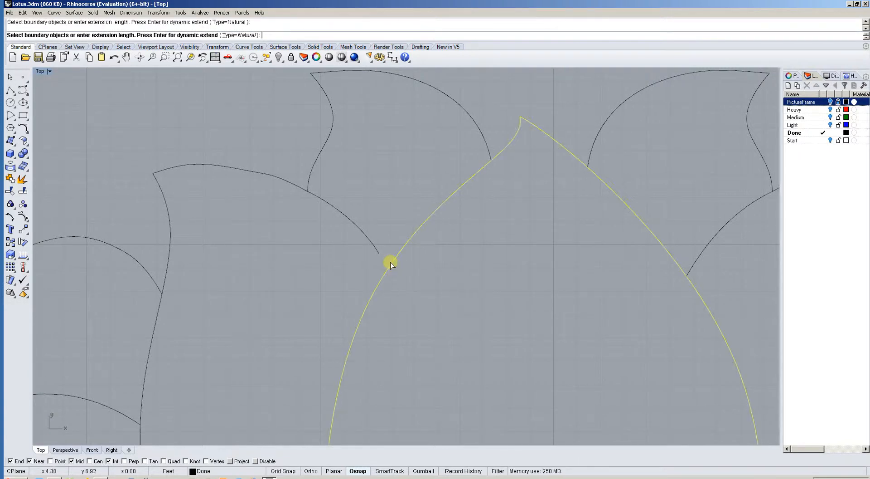
{"action": "key", "text": "Return"}
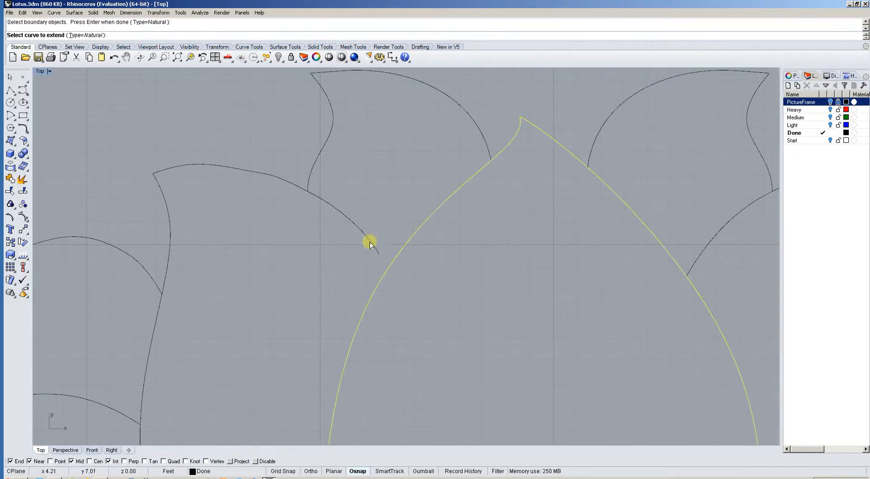
{"action": "left_click", "coordinate": [371, 240]}
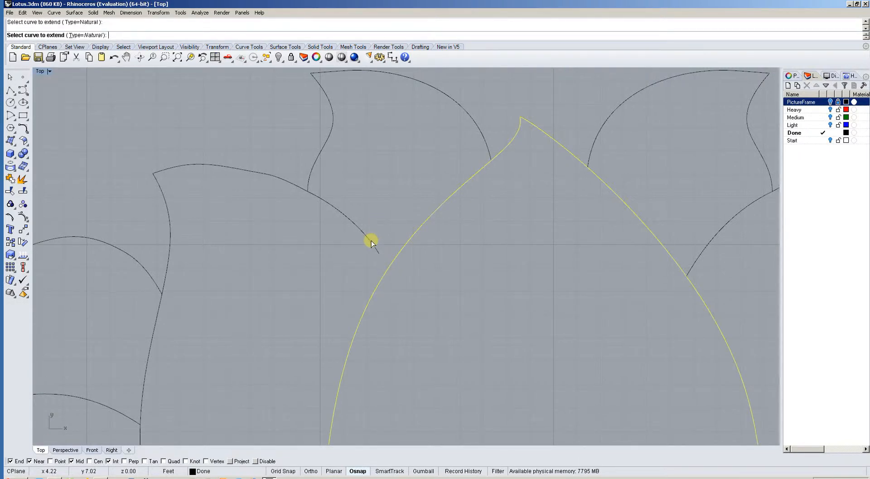
{"action": "right_click", "coordinate": [397, 279]}
{"action": "scroll", "coordinate": [418, 274], "scroll_direction": "down", "scroll_amount": 6}
{"action": "right_click_drag", "start_coordinate": [417, 274], "coordinate": [381, 202]}
{"action": "scroll", "coordinate": [381, 203], "scroll_direction": "down", "scroll_amount": 2}
{"action": "right_click_drag", "start_coordinate": [450, 247], "coordinate": [431, 225]}
Undo the extension, the control point move and the layer visibility changes, and turn off the left petal curve's control points.
{"action": "key", "text": "ctrl+z"}
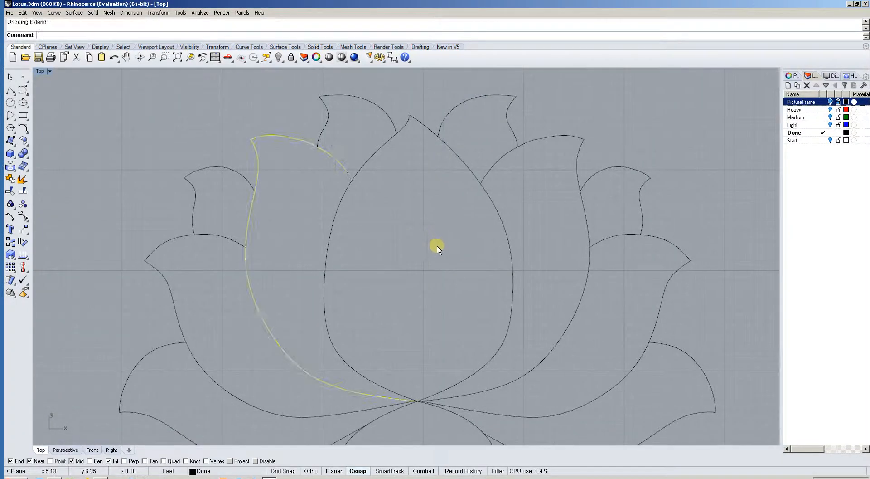
{"action": "key", "text": "ctrl+z"}
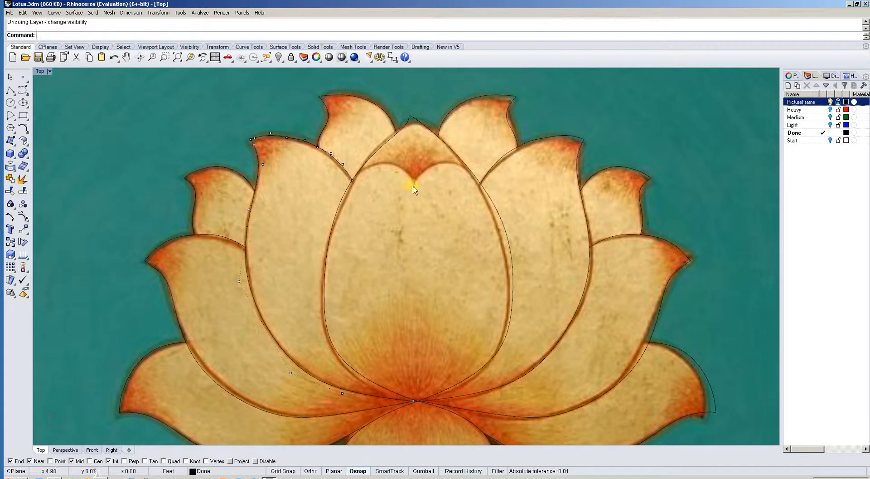
{"action": "key", "text": "F11"}
{"action": "scroll", "coordinate": [406, 203], "scroll_direction": "down", "scroll_amount": 2}
{"action": "scroll", "coordinate": [548, 182], "scroll_direction": "down", "scroll_amount": 1}
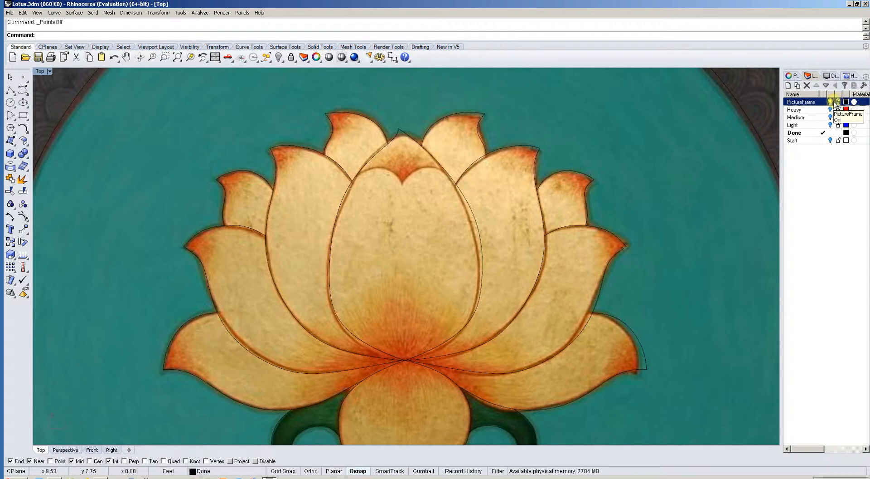
Hide the PictureFrame and Done layers and show the Light, Medium and Heavy layers, making Heavy the current layer.
{"action": "left_click", "coordinate": [838, 102]}
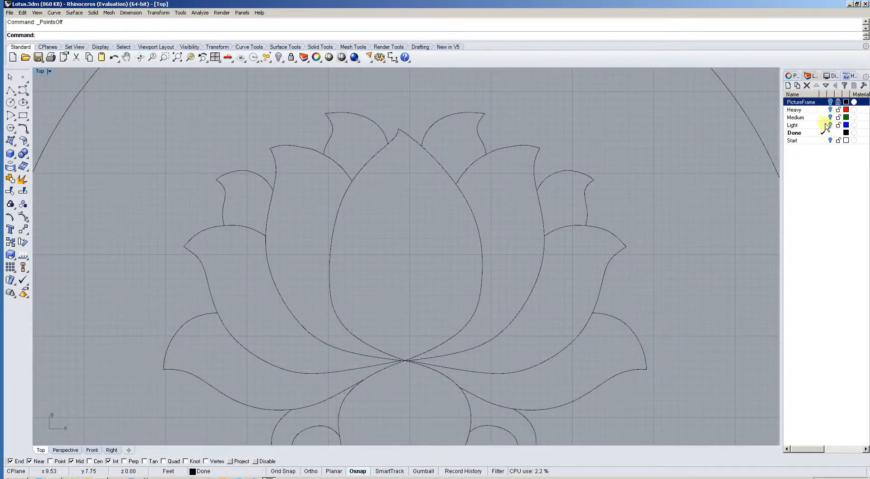
{"action": "left_click", "coordinate": [823, 124]}
{"action": "left_click", "coordinate": [823, 117]}
{"action": "left_click", "coordinate": [823, 109]}
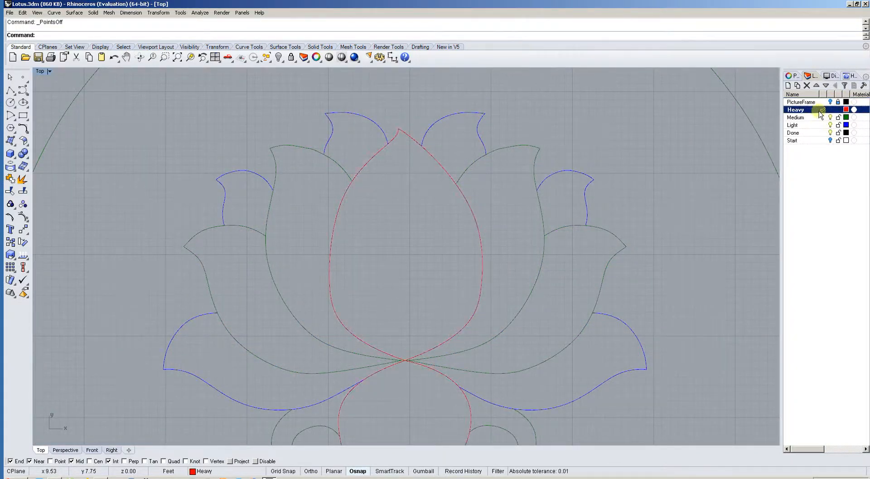
{"action": "left_click", "coordinate": [831, 133]}
{"action": "scroll", "coordinate": [605, 147], "scroll_direction": "down", "scroll_amount": 4}
{"action": "right_click_drag", "start_coordinate": [666, 152], "coordinate": [599, 155]}
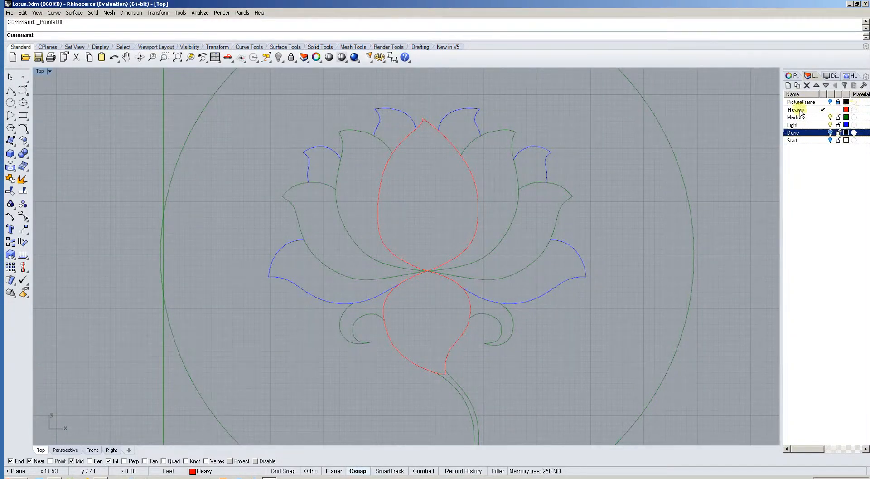
{"action": "left_click", "coordinate": [855, 111]}
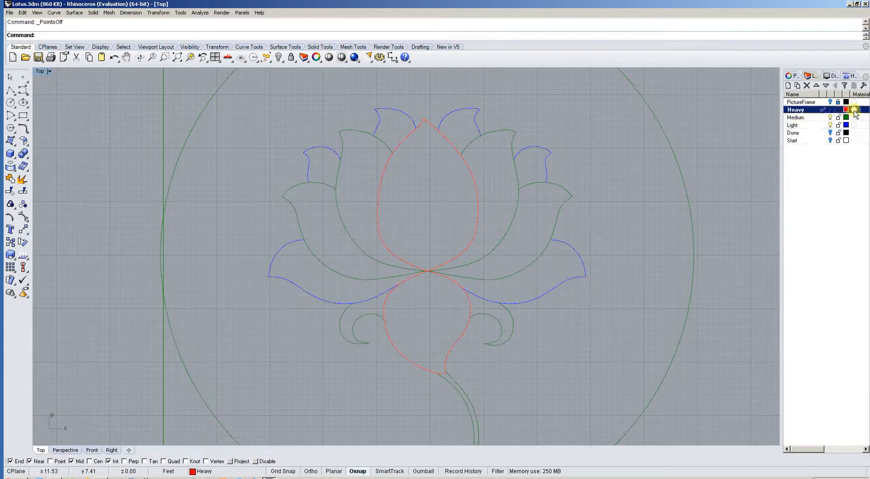
{"action": "left_click", "coordinate": [855, 110]}
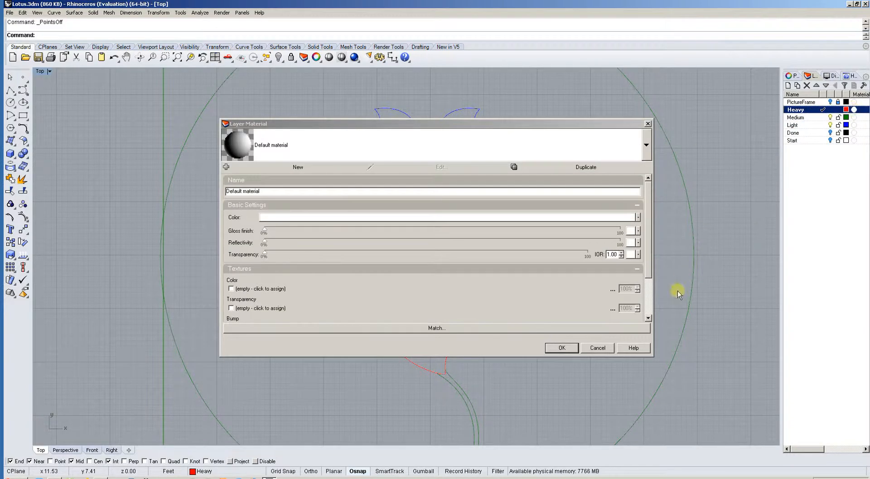
{"action": "left_click", "coordinate": [598, 347]}
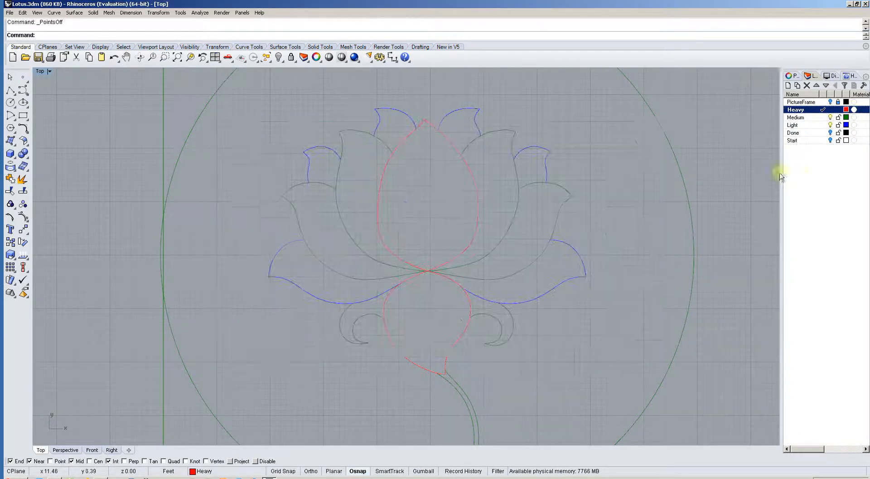
Review the available print widths for the Heavy layer and leave its width as it is.
{"action": "right_click", "coordinate": [854, 110]}
{"action": "mouse_move", "coordinate": [846, 127]}
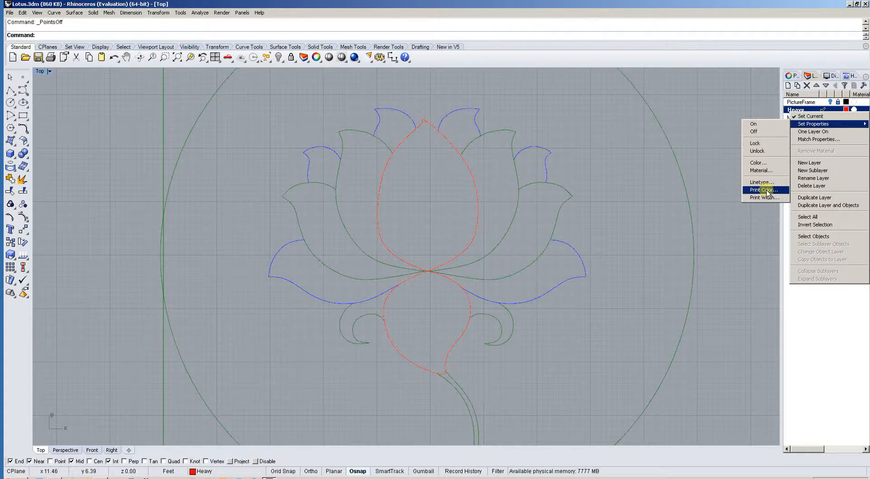
{"action": "left_click", "coordinate": [765, 198]}
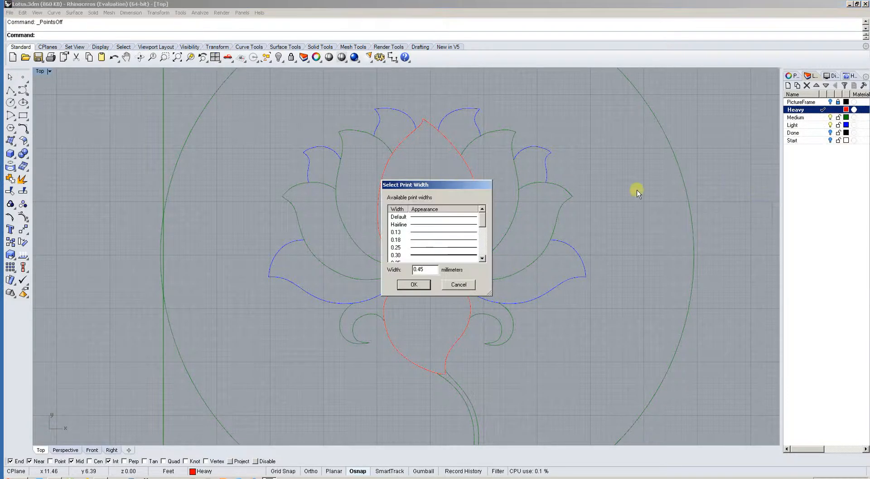
{"action": "left_click_drag", "start_coordinate": [482, 215], "coordinate": [482, 219]}
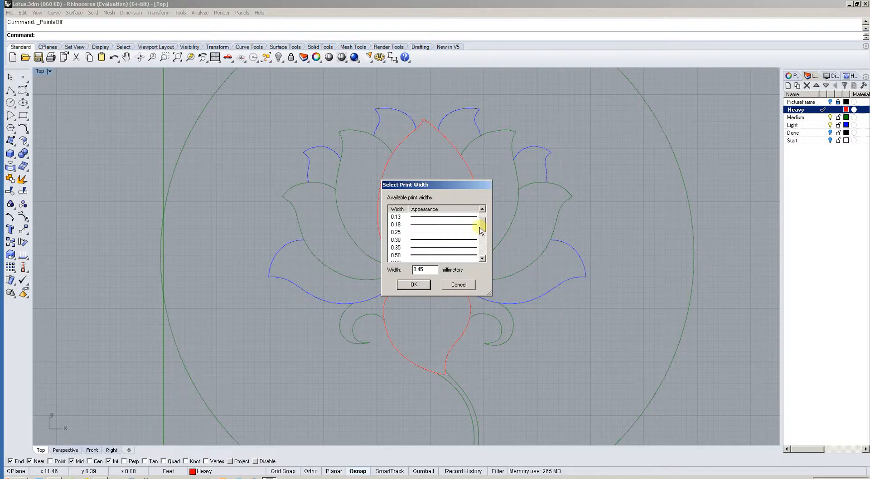
{"action": "left_click_drag", "start_coordinate": [479, 227], "coordinate": [481, 233]}
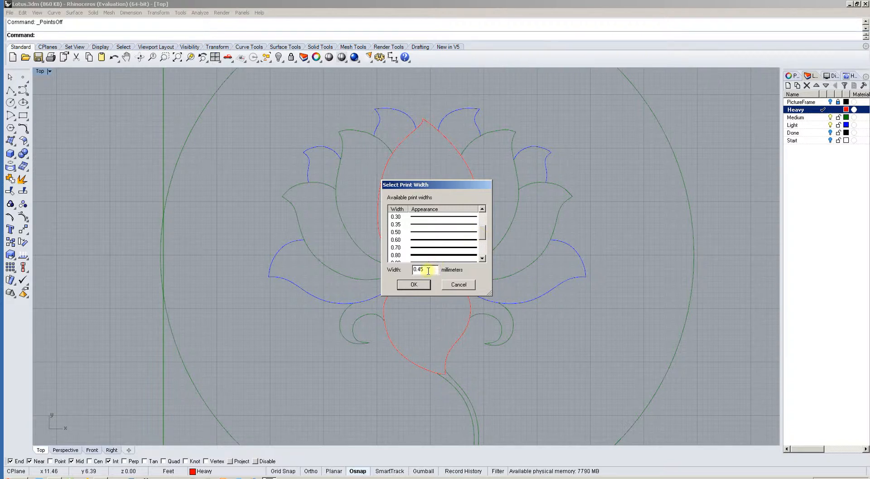
{"action": "left_click", "coordinate": [467, 286]}
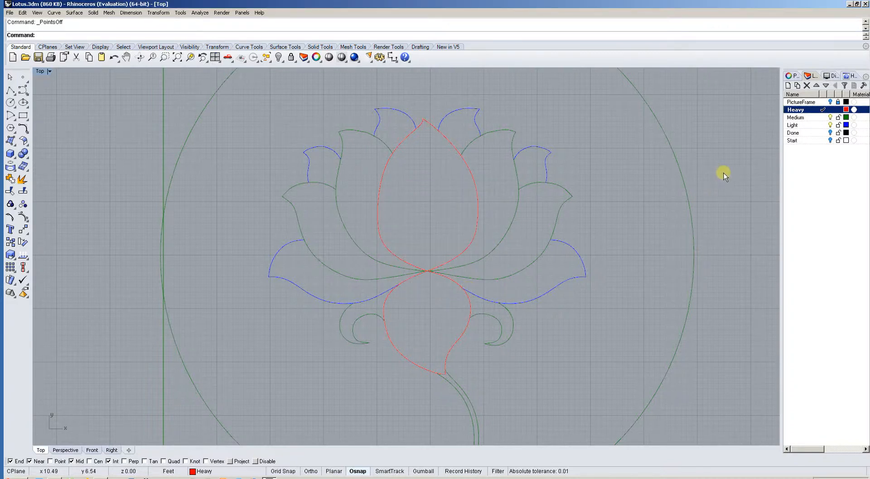
Open the print setup for the Top view and look through the available output scales, keeping 1:40.
{"action": "type", "text": "Print"}
{"action": "key", "text": "Return"}
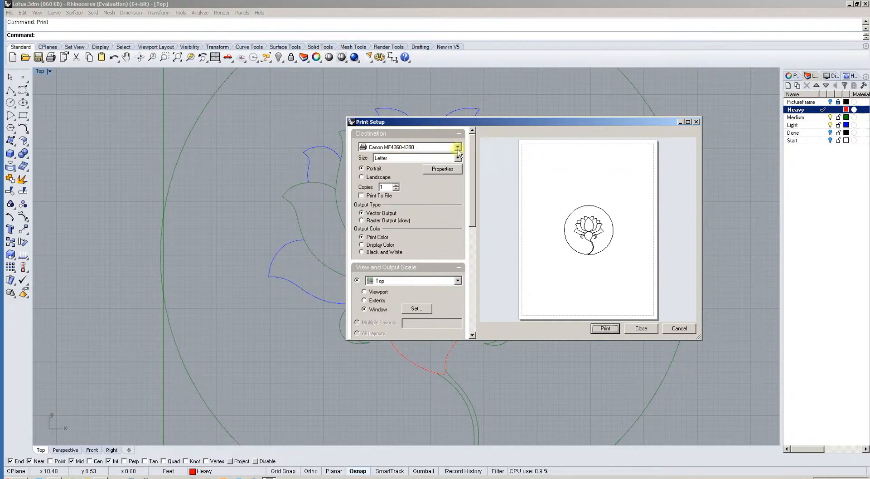
{"action": "left_click_drag", "start_coordinate": [473, 150], "coordinate": [476, 206]}
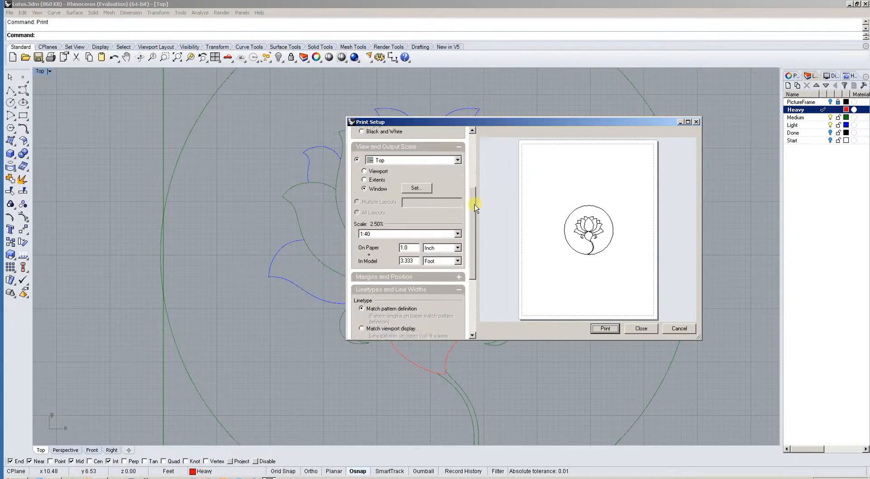
{"action": "left_click", "coordinate": [386, 233]}
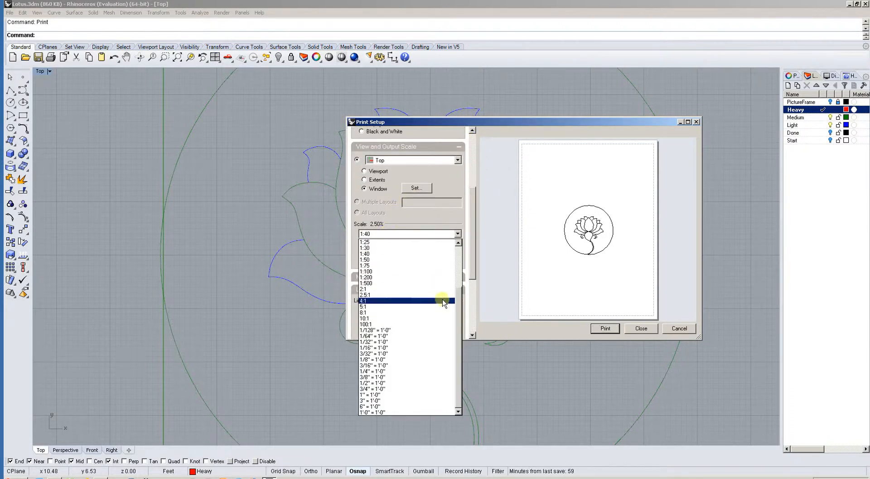
{"action": "mouse_move", "coordinate": [458, 335]}
{"action": "left_mouse_down"}
{"action": "mouse_move", "coordinate": [459, 286]}
{"action": "mouse_move", "coordinate": [458, 328]}
{"action": "left_mouse_up"}
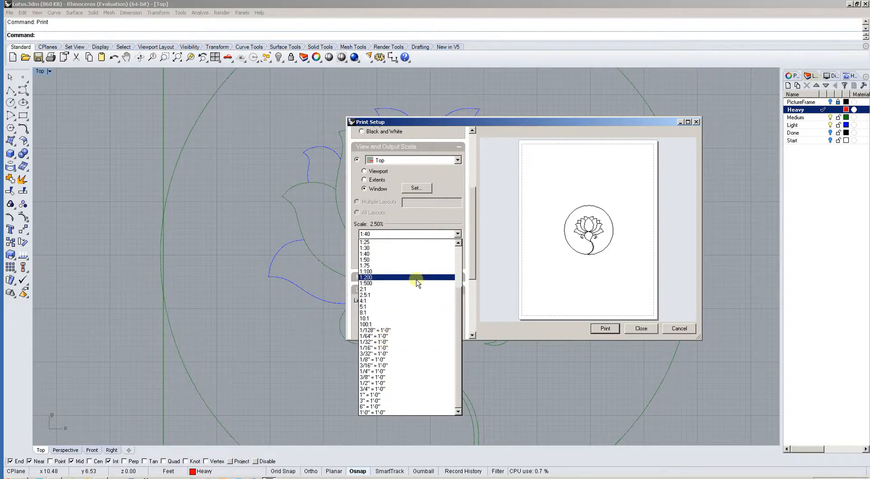
{"action": "left_click", "coordinate": [415, 234]}
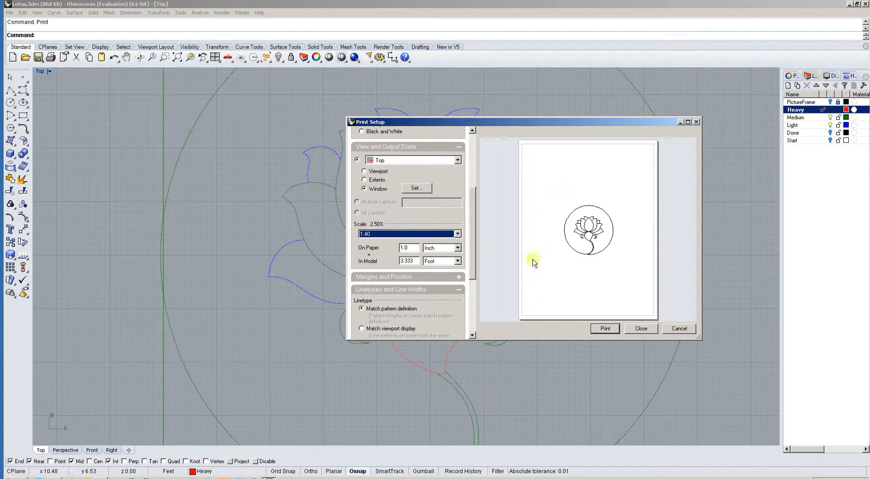
Review the linetype and line width print settings, including the line width scale, and close the print setup without printing.
{"action": "left_click_drag", "start_coordinate": [475, 230], "coordinate": [478, 279]}
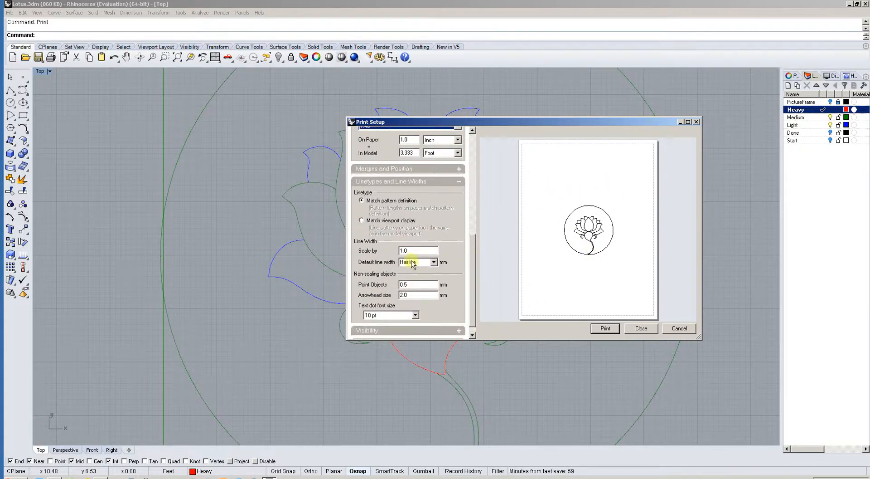
{"action": "double_click", "coordinate": [402, 250]}
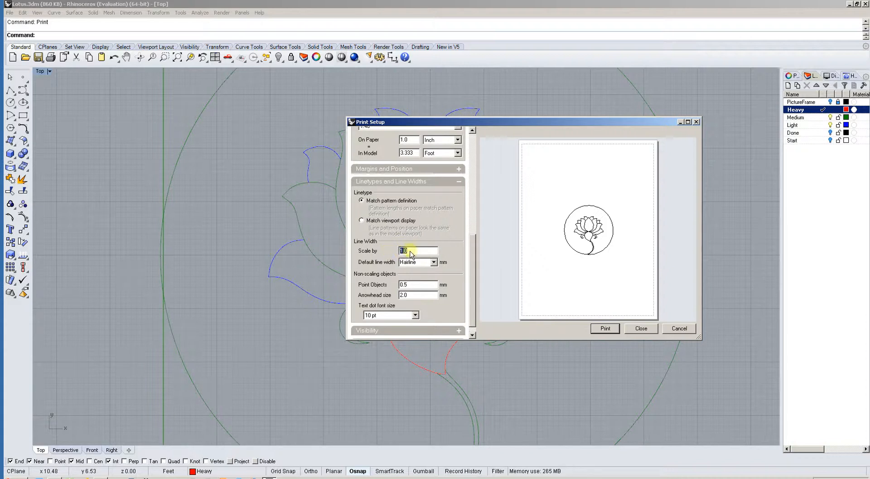
{"action": "double_click", "coordinate": [414, 253]}
{"action": "scroll", "coordinate": [473, 252], "scroll_direction": "down", "scroll_amount": 2}
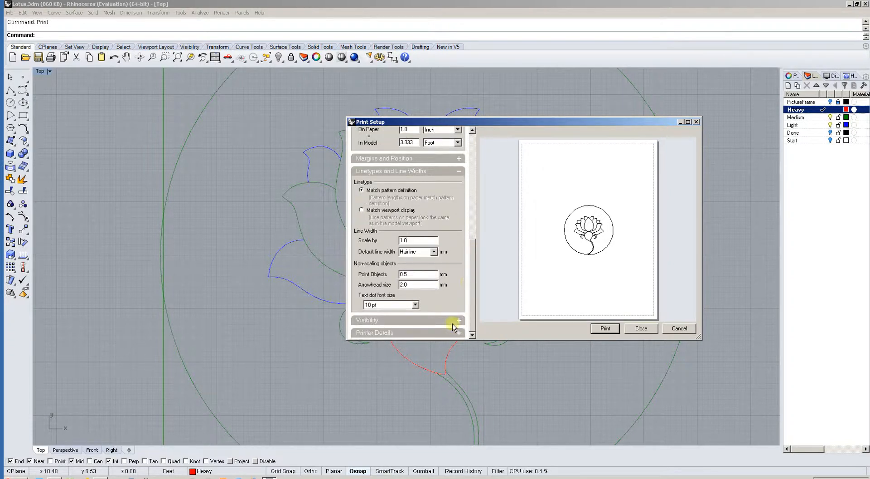
{"action": "left_click", "coordinate": [653, 329]}
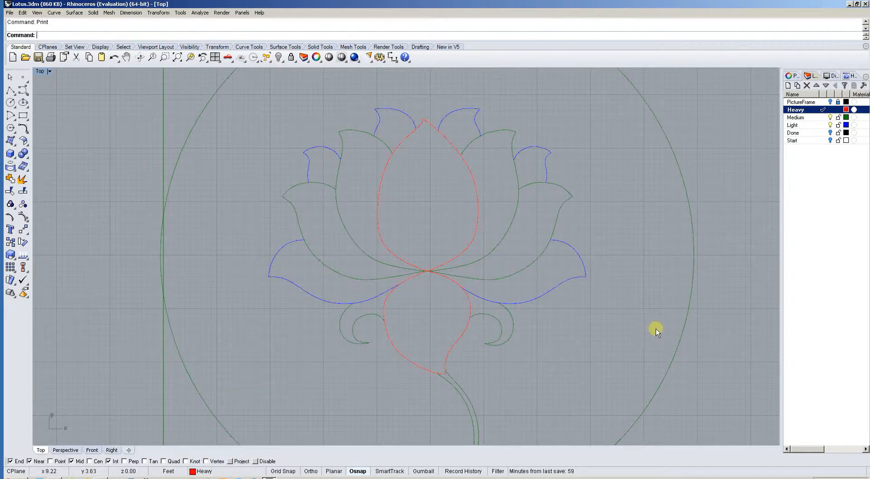